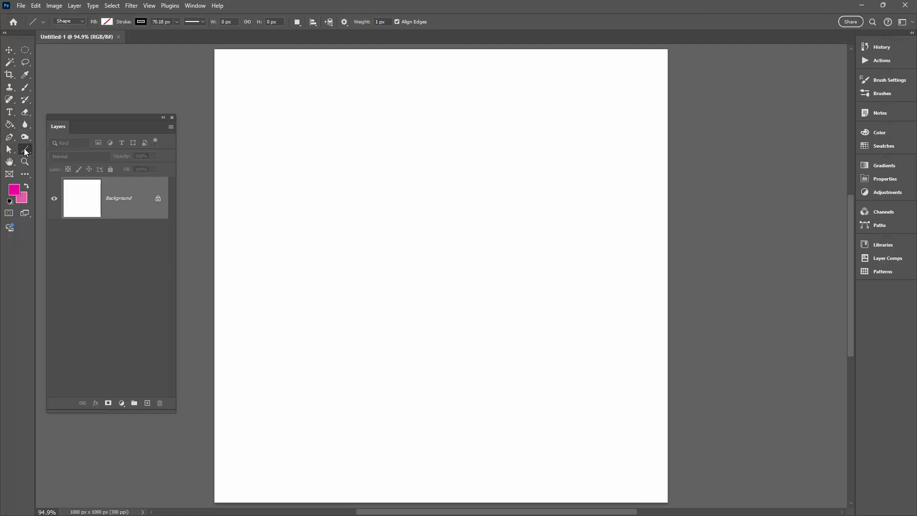
Draw a horizontal line shape about 739 px long across the upper half of the canvas.
left_click(27, 149)
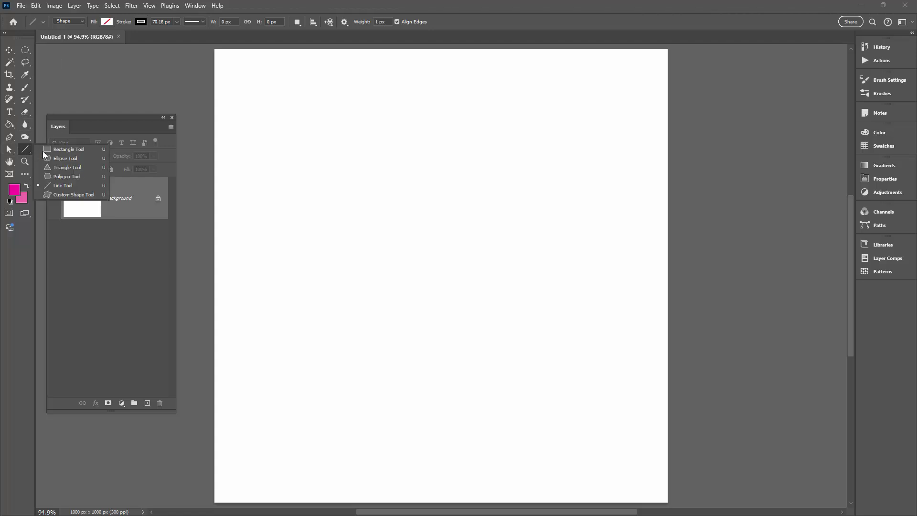
left_click(56, 186)
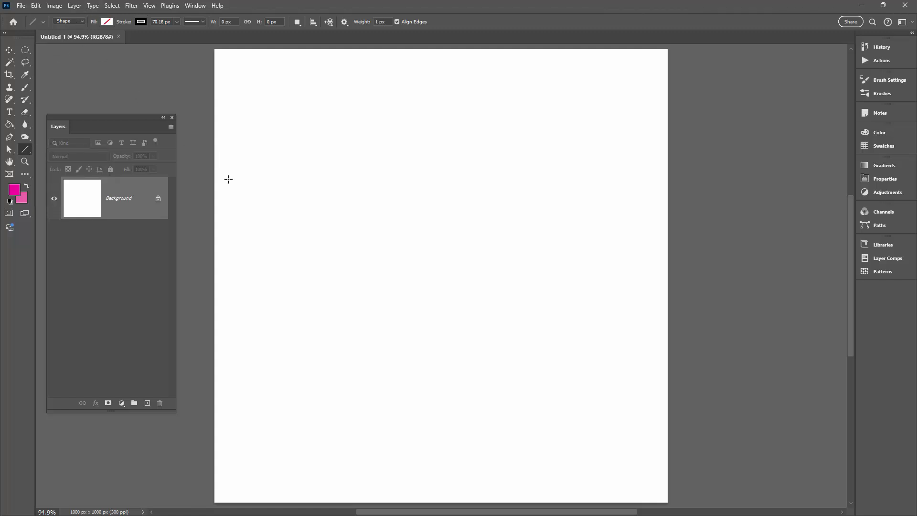
left_click_drag(271, 196, 605, 222)
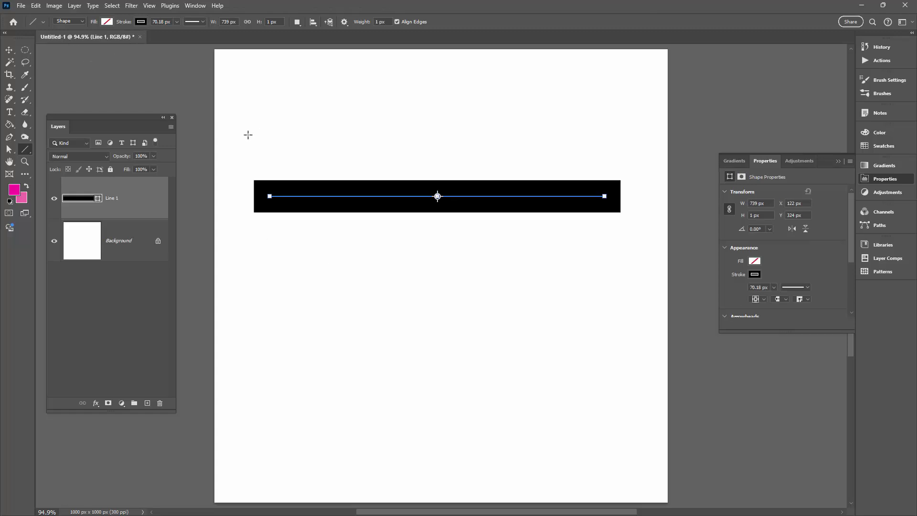
Pull the line's left anchor point down toward the canvas center with Direct Selection, converting the live shape to a regular path.
left_click(8, 149)
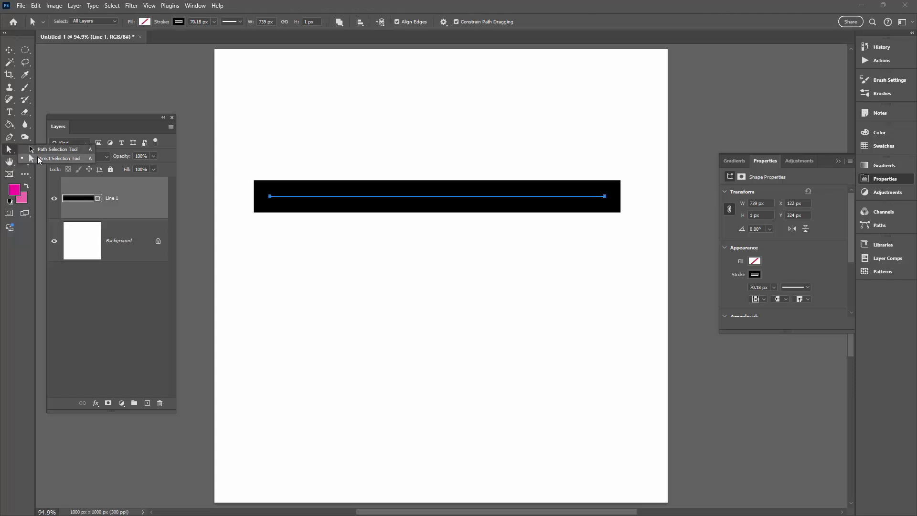
left_click(38, 160)
left_click(323, 311)
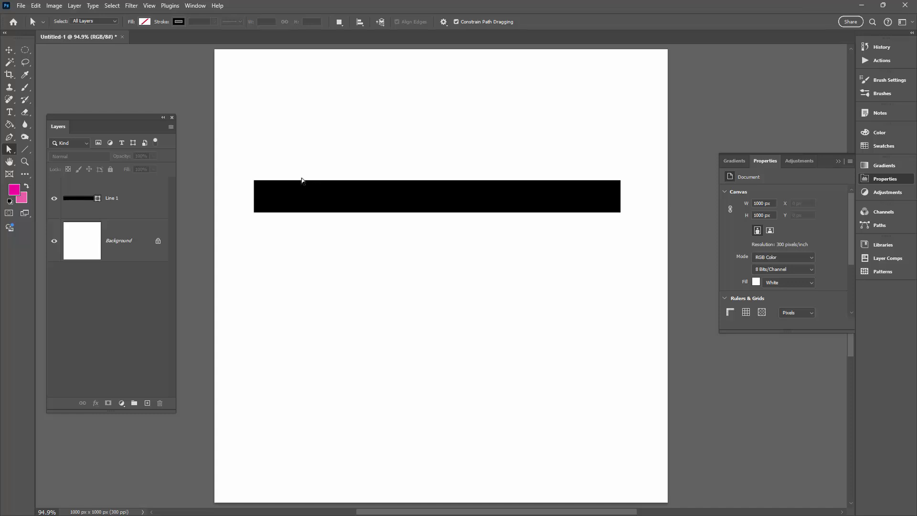
left_click(283, 198)
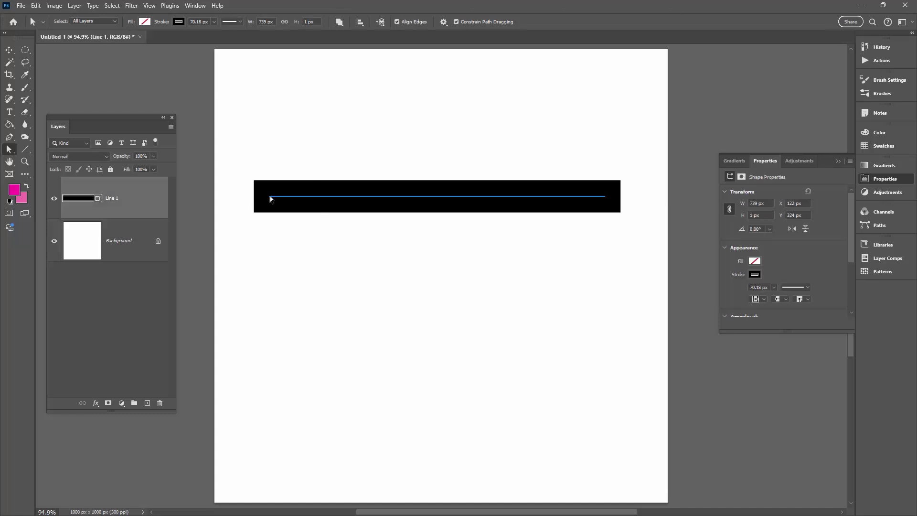
left_click(270, 197)
left_click_drag(270, 197, 335, 331)
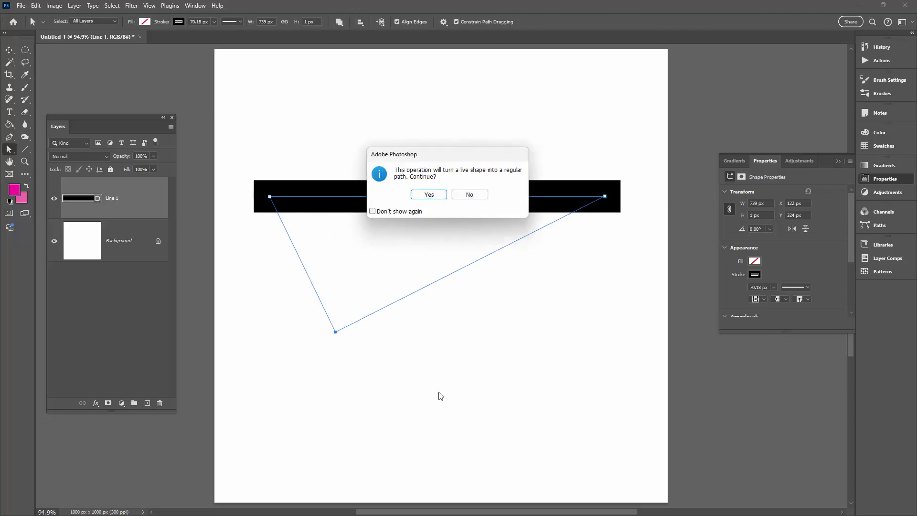
left_click(427, 198)
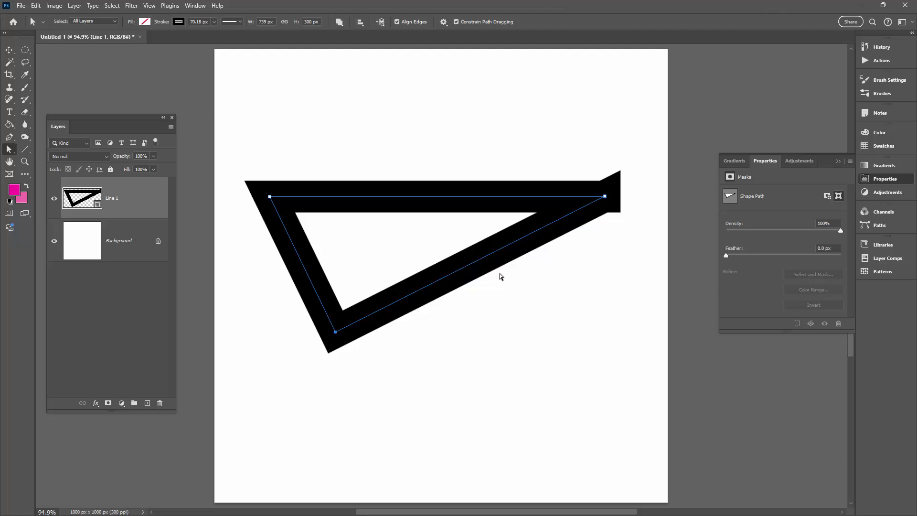
Select all points of the distorted line path and delete the shape.
right_click(14, 152)
left_click(57, 158)
left_click_drag(280, 148, 469, 359)
key("Delete")
key("u")
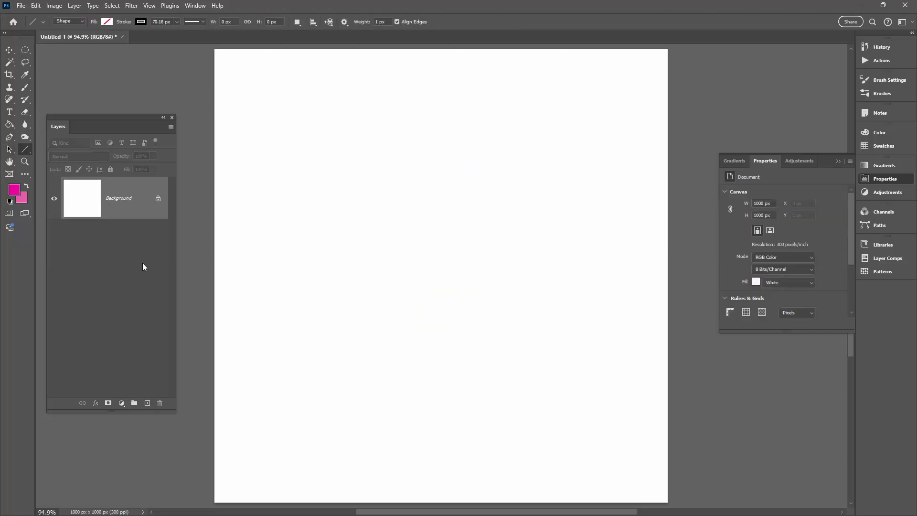
Create a new guide layout with 1 column and 16 rows.
left_click(149, 5)
mouse_move(181, 258)
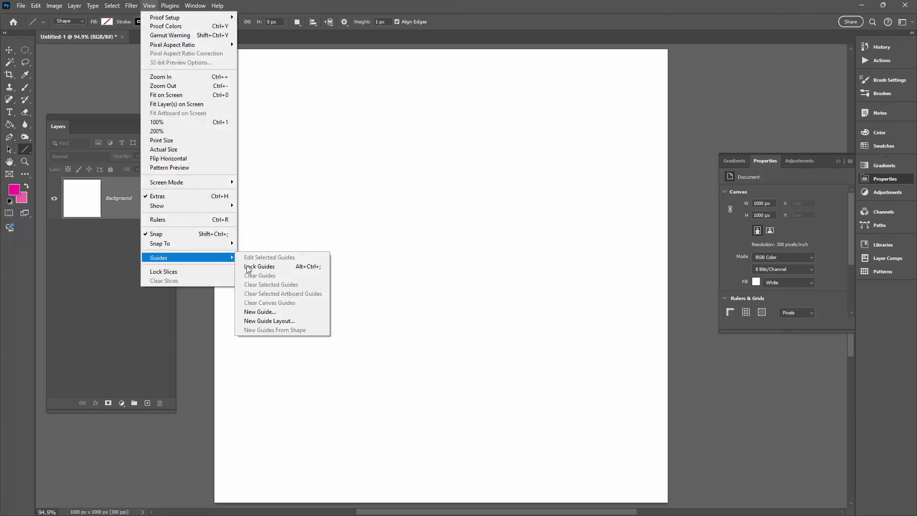
left_click(282, 320)
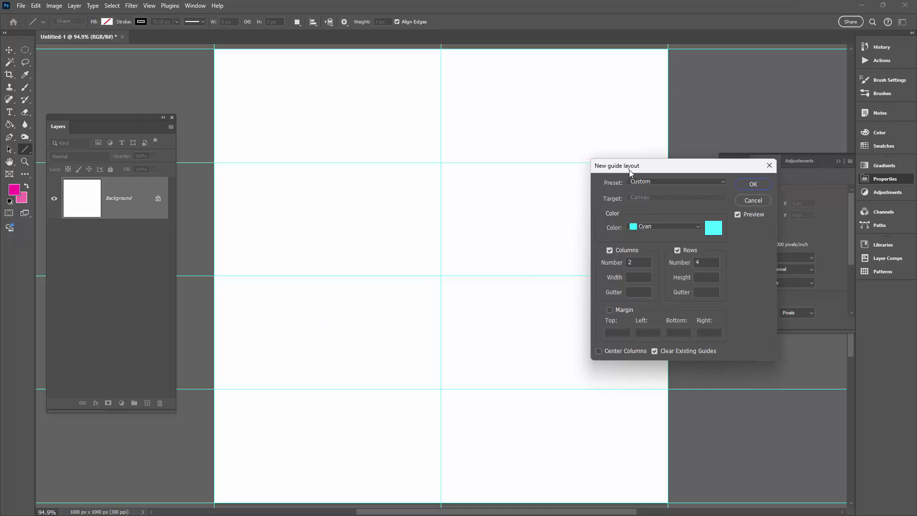
left_click_drag(646, 168, 475, 184)
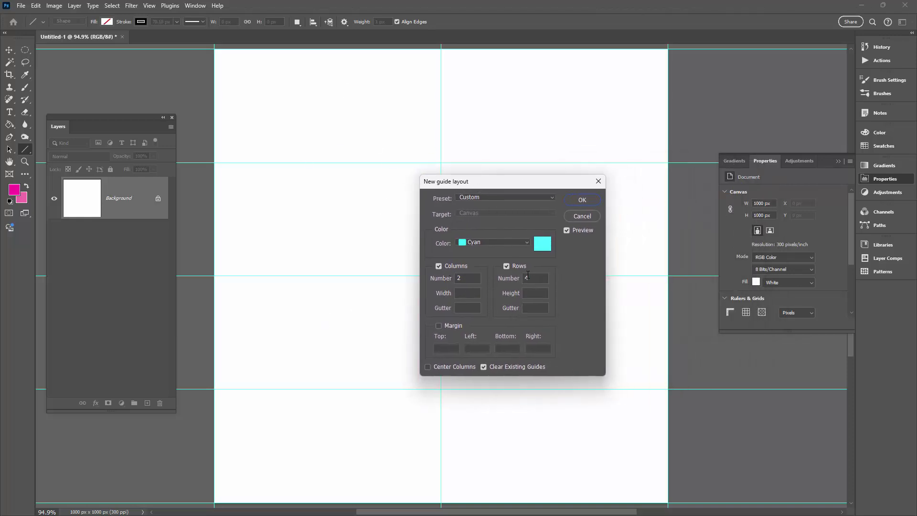
double_click(469, 277)
type("1")
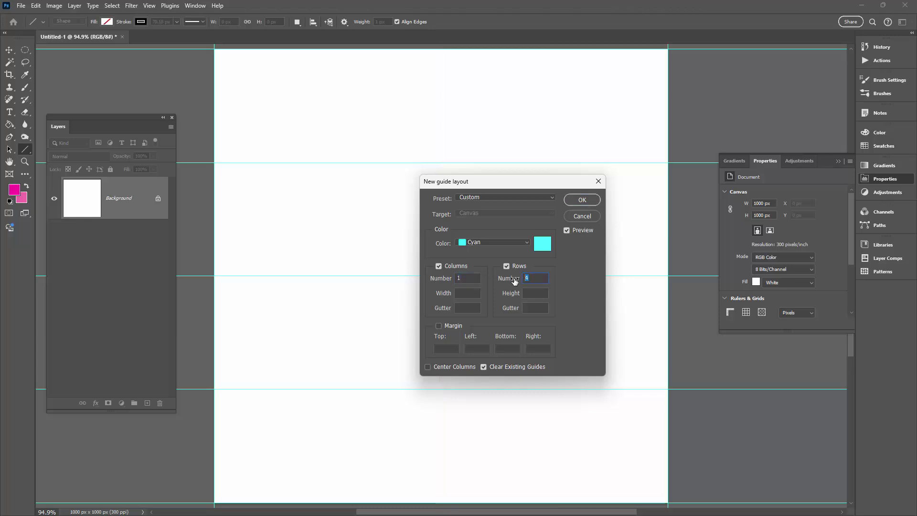
type("16")
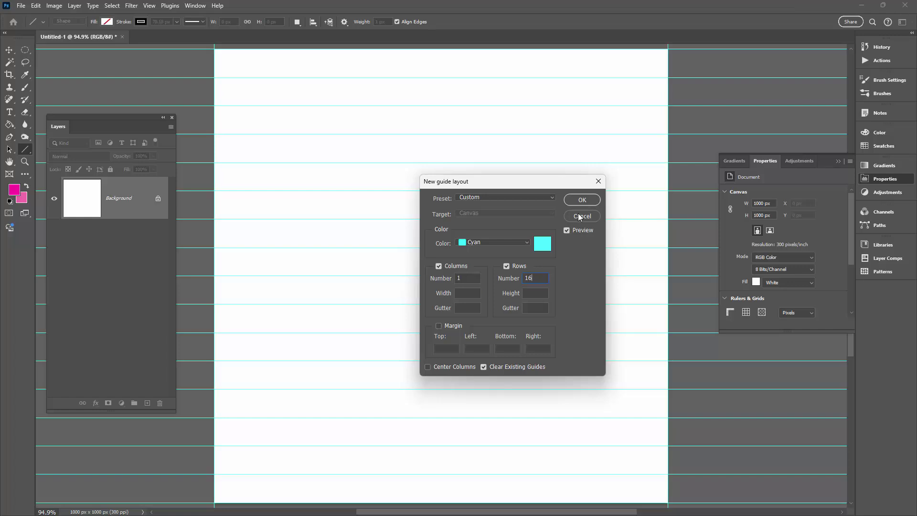
left_click(585, 199)
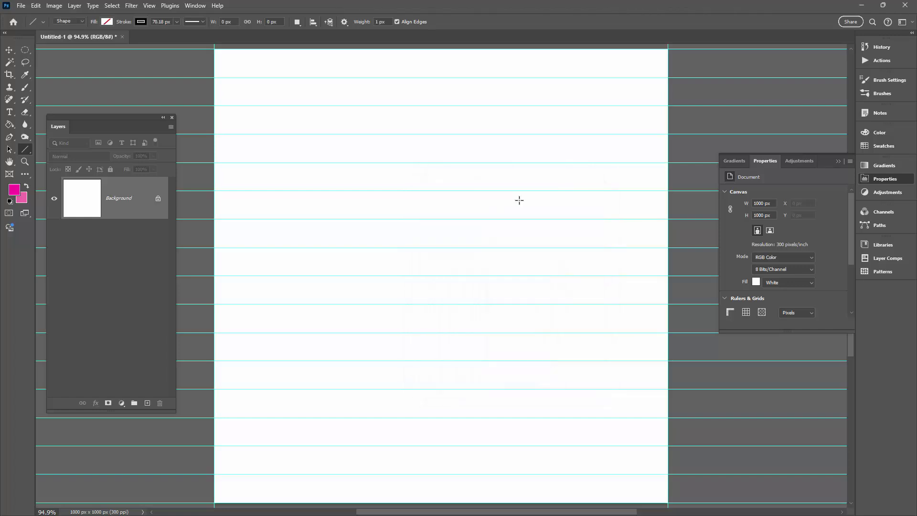
Create a 900 px by 900 px circle shape with the Ellipse tool.
right_click(25, 150)
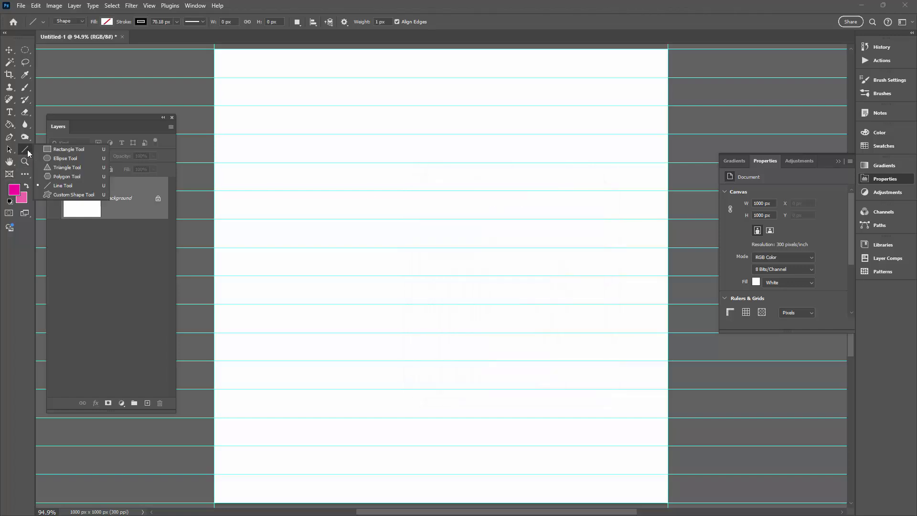
left_click(57, 158)
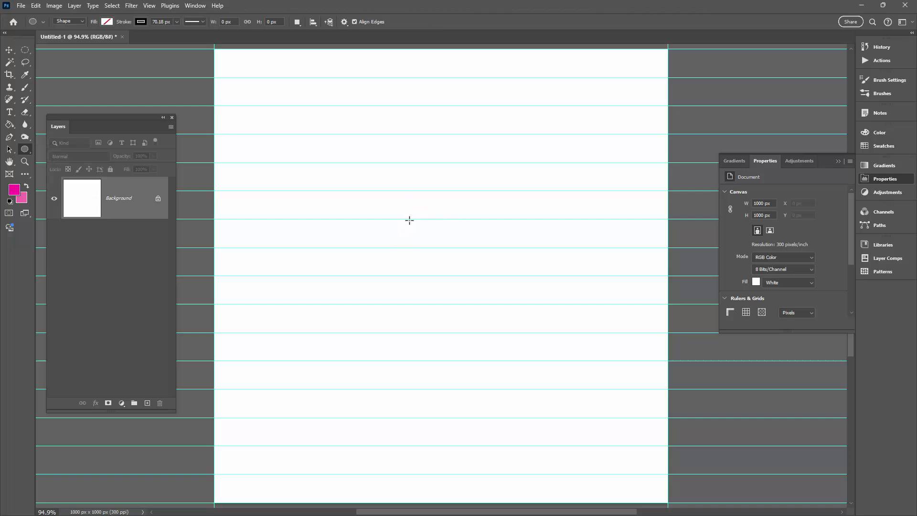
left_click(415, 223)
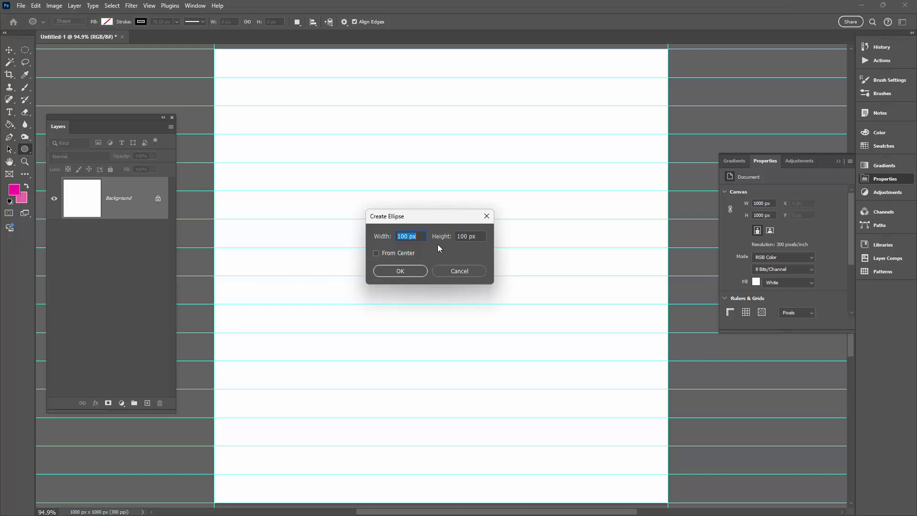
type("900")
key("Tab")
type("900")
key("Return")
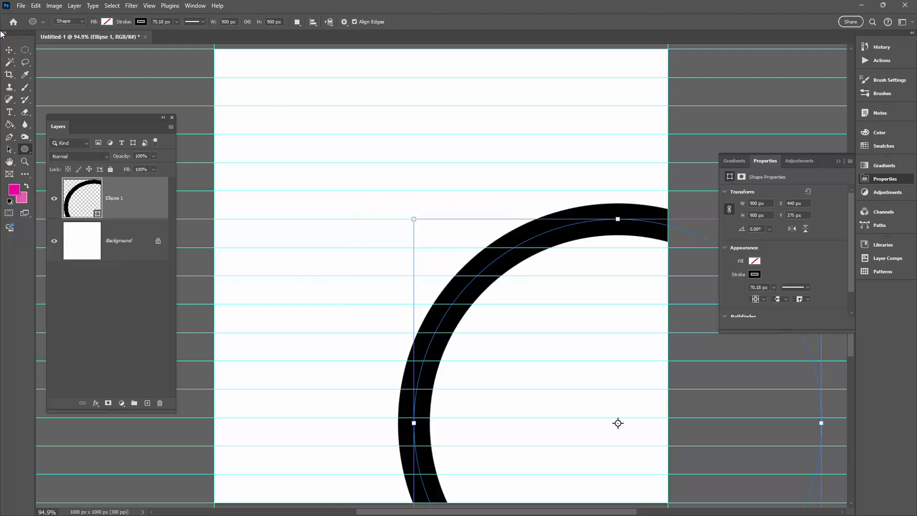
Move the circle fully onto the canvas and center it with alignment set to Canvas.
left_click(9, 49)
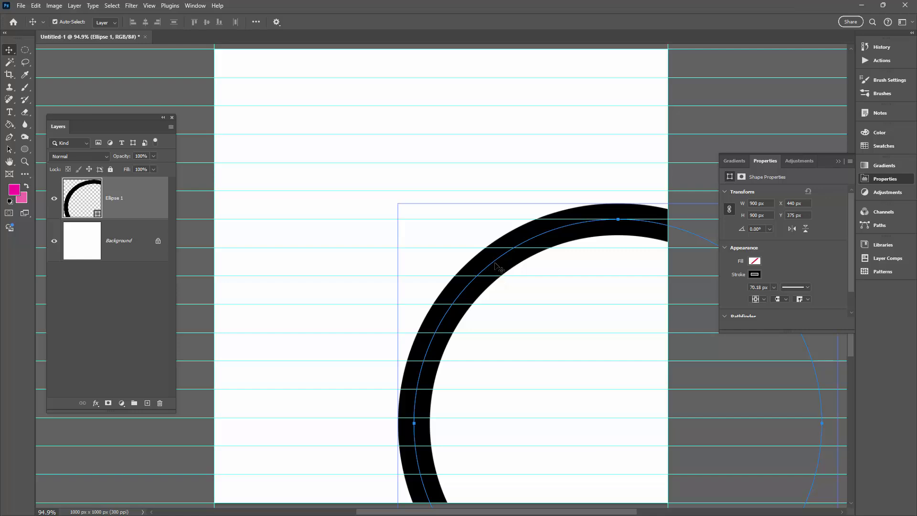
left_click_drag(496, 267, 322, 125)
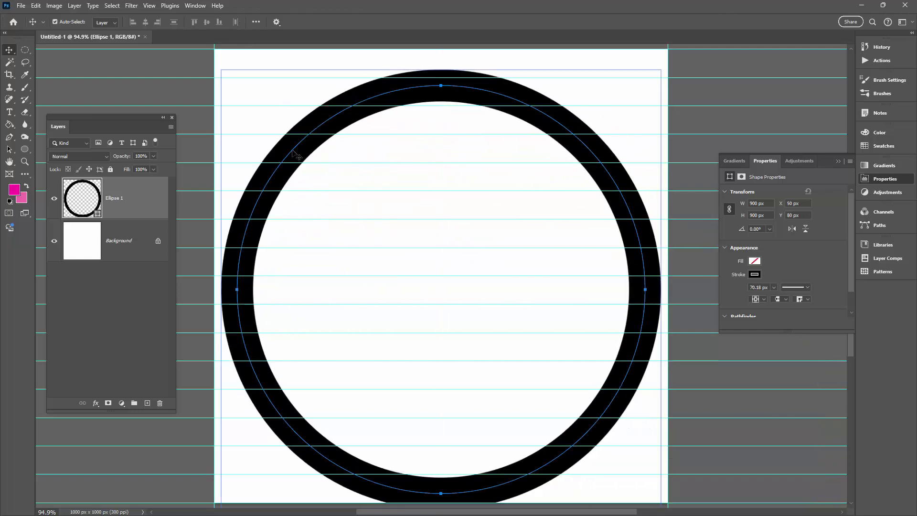
left_click(255, 22)
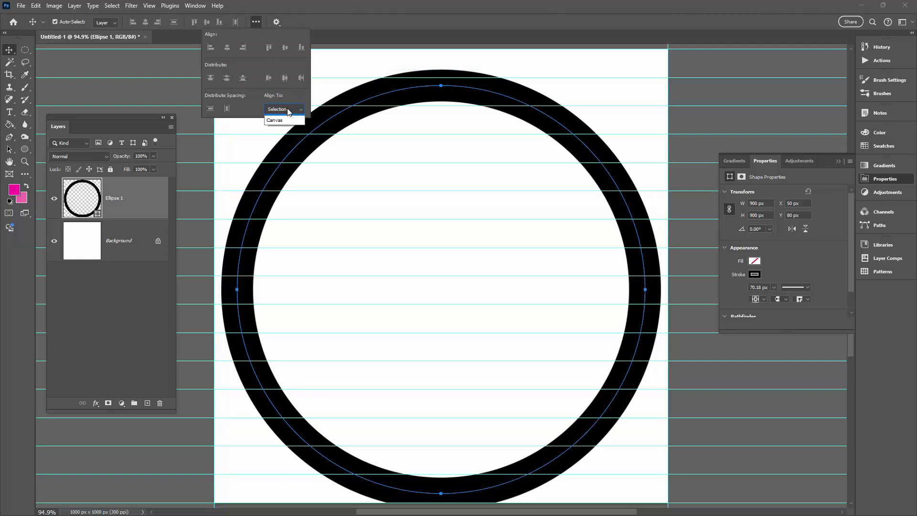
left_click(274, 120)
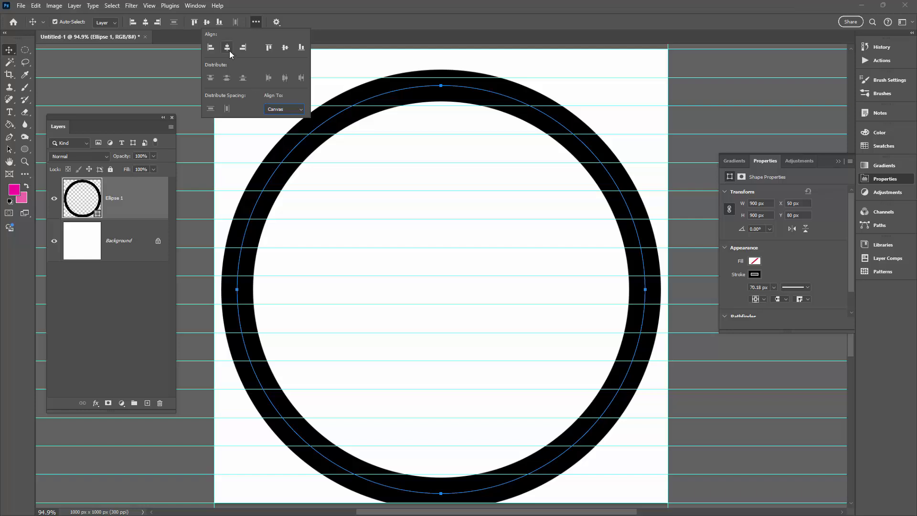
left_click(285, 47)
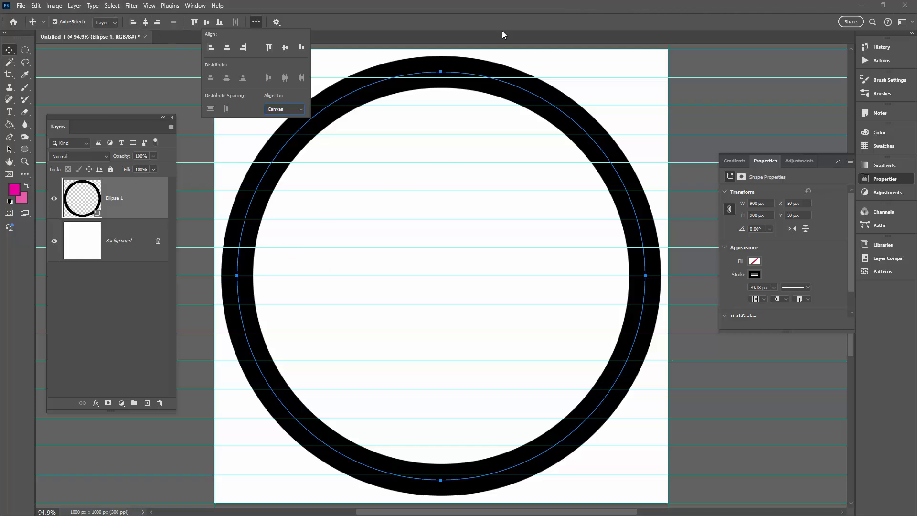
left_click(319, 17)
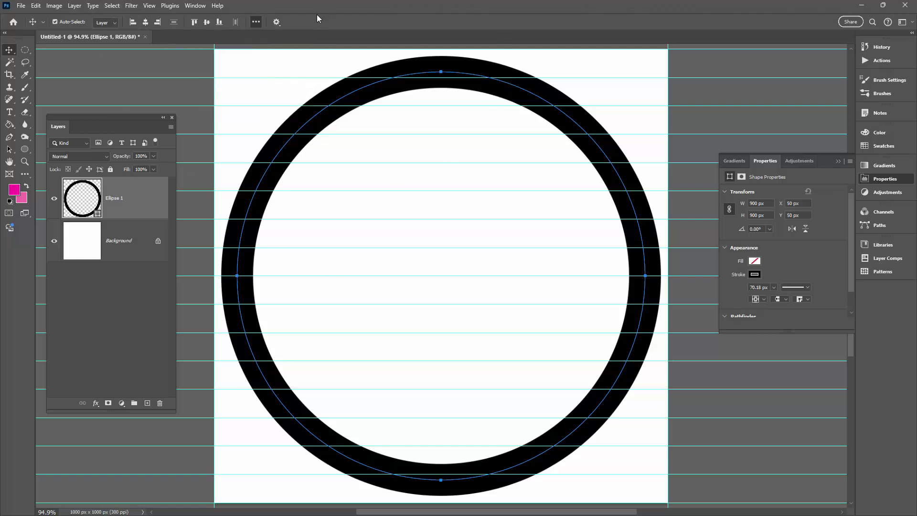
Set the circle's stroke width to 2 px.
left_click(25, 150)
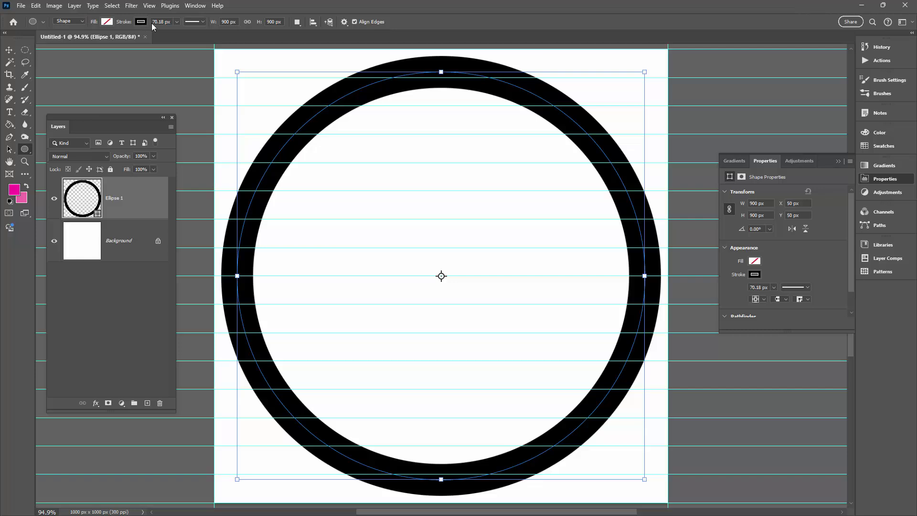
left_click(172, 24)
type("2")
key("Tab")
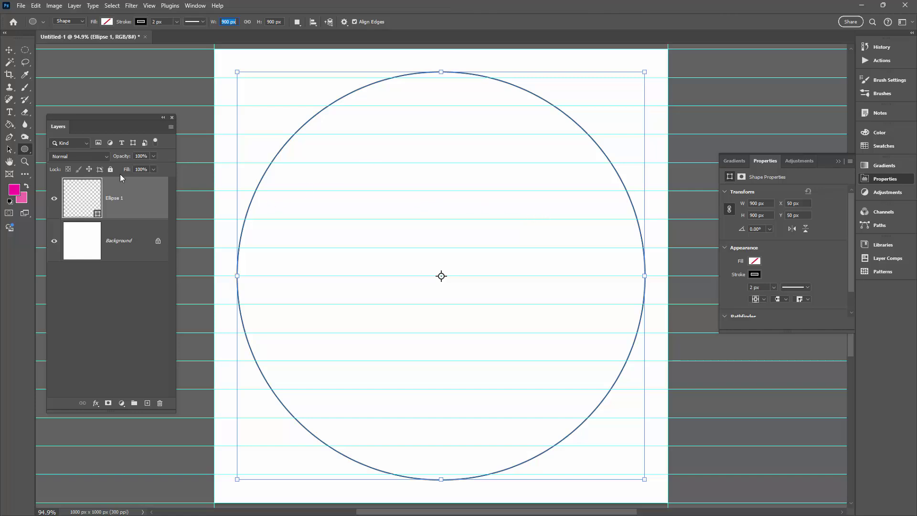
Draw a rectangle of about 1000 by 63 px filling the top guide row across the full canvas width.
left_click(28, 151)
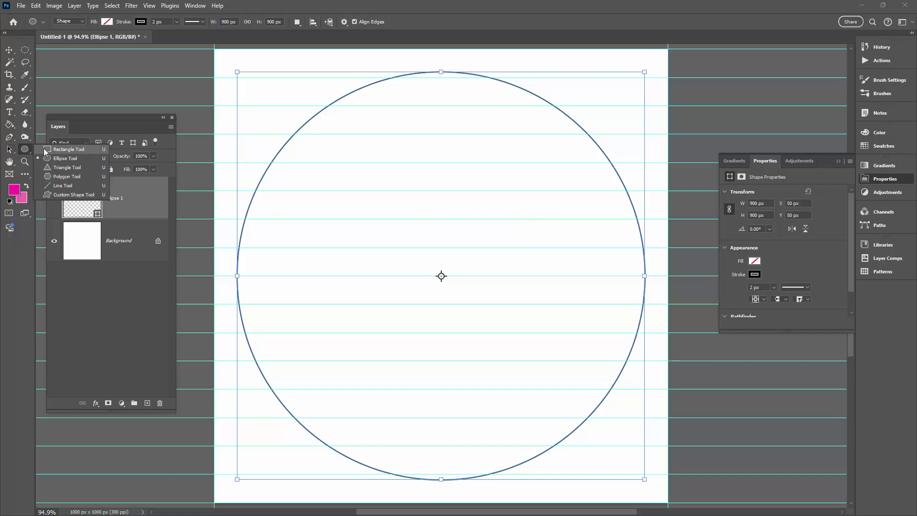
left_click(46, 149)
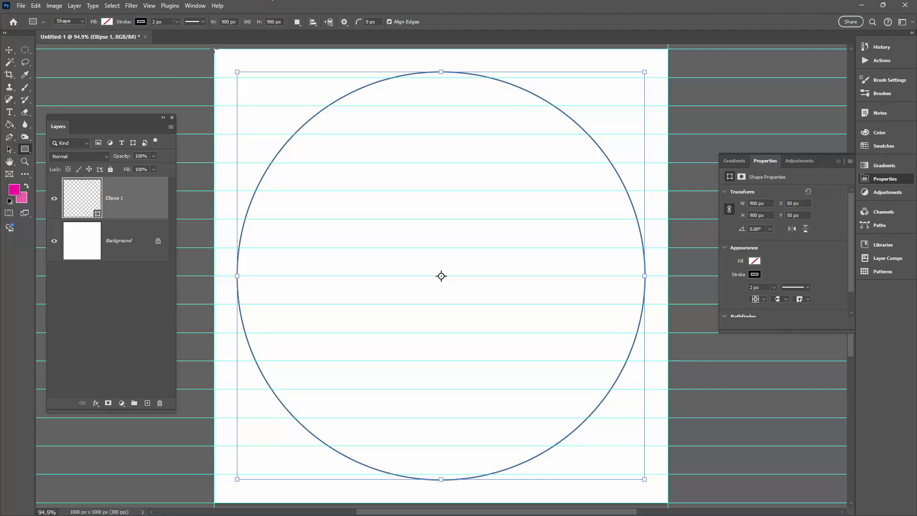
left_click(148, 5)
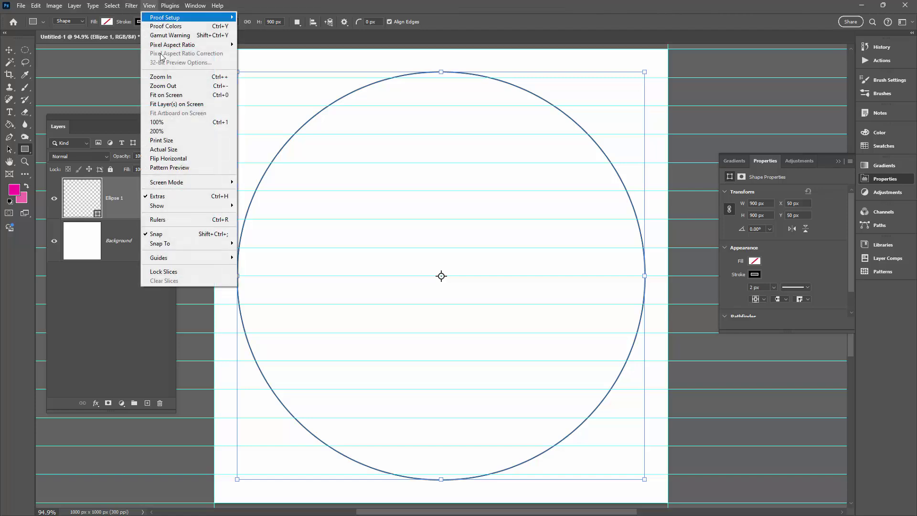
mouse_move(175, 208)
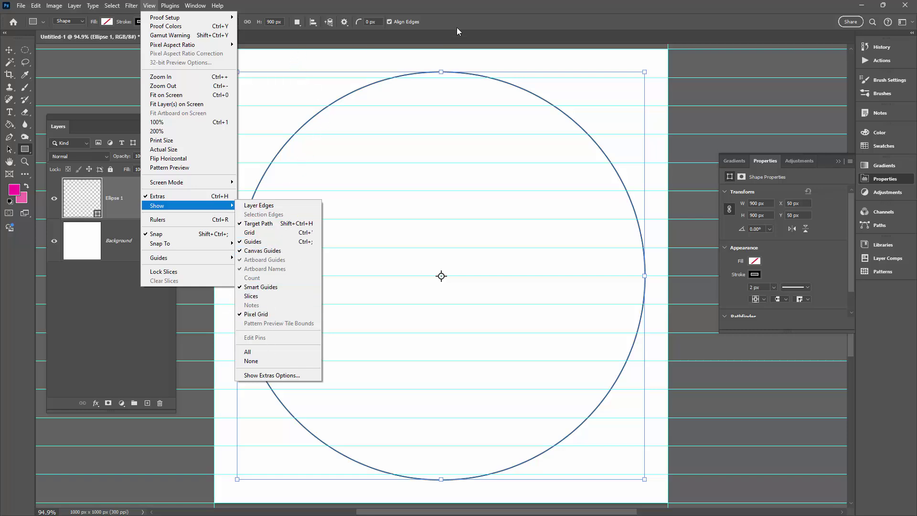
key("Escape")
key("Escape")
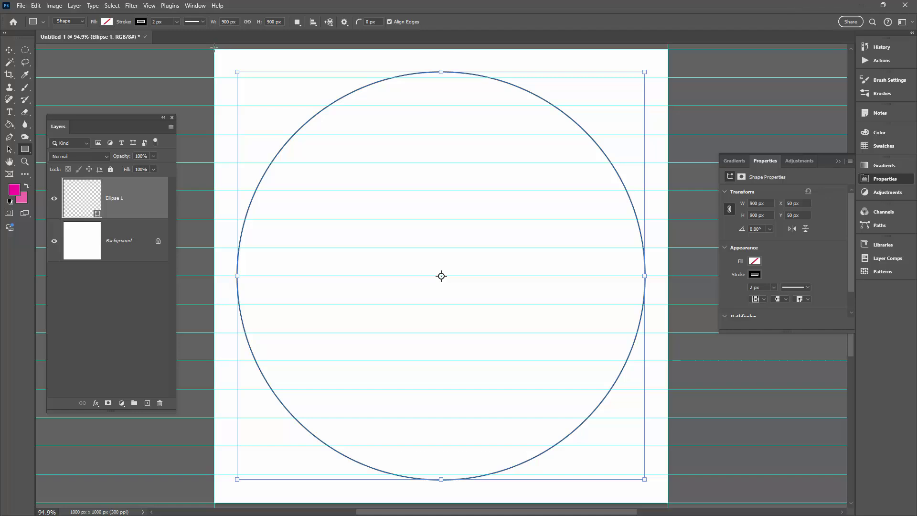
left_click_drag(214, 48, 668, 78)
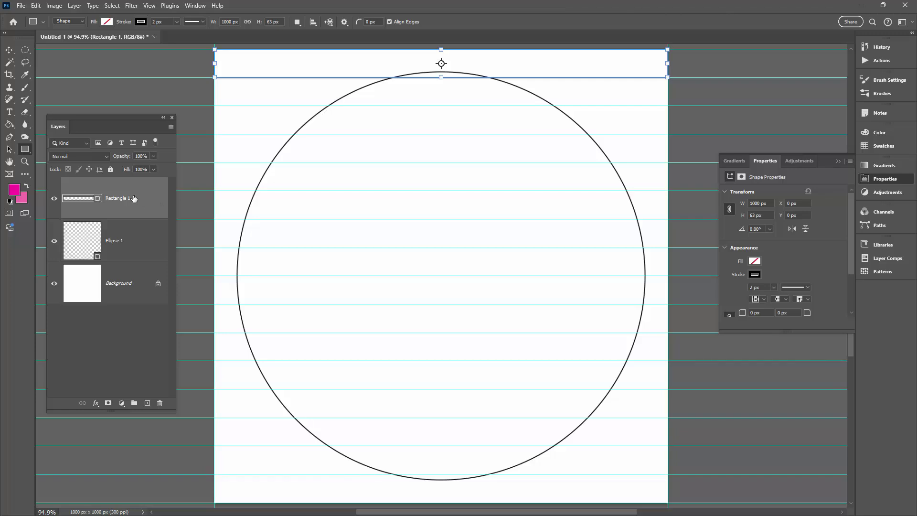
Duplicate the top-row rectangle layer and move the copy down to the third guide row, at Y 125 px.
left_click_drag(140, 198, 146, 403)
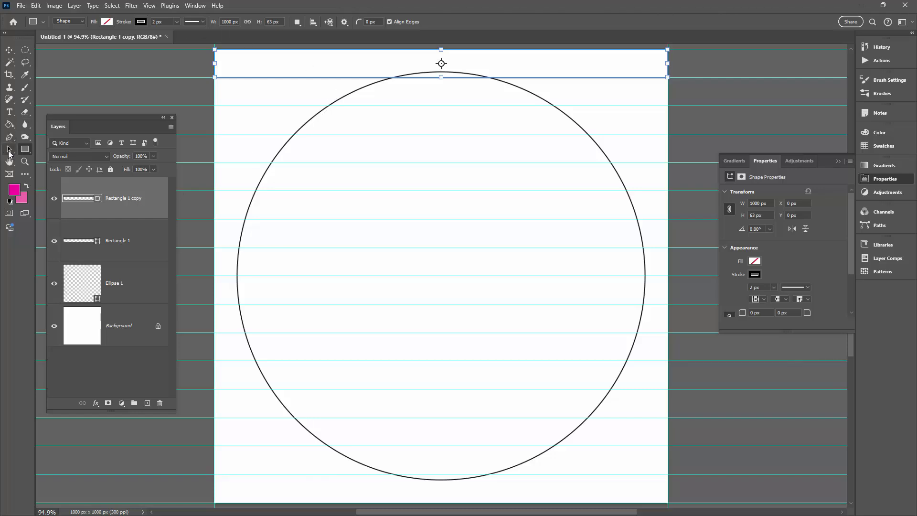
left_click(9, 149)
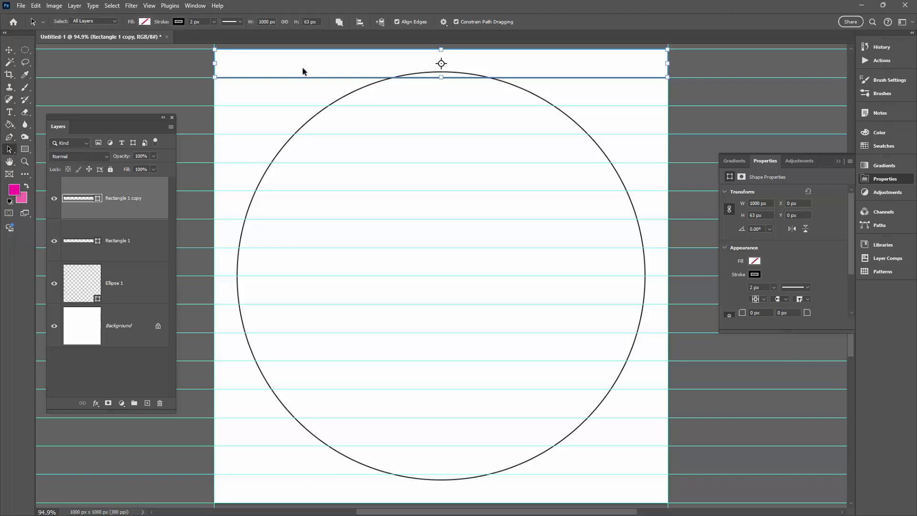
left_click_drag(297, 75, 296, 136)
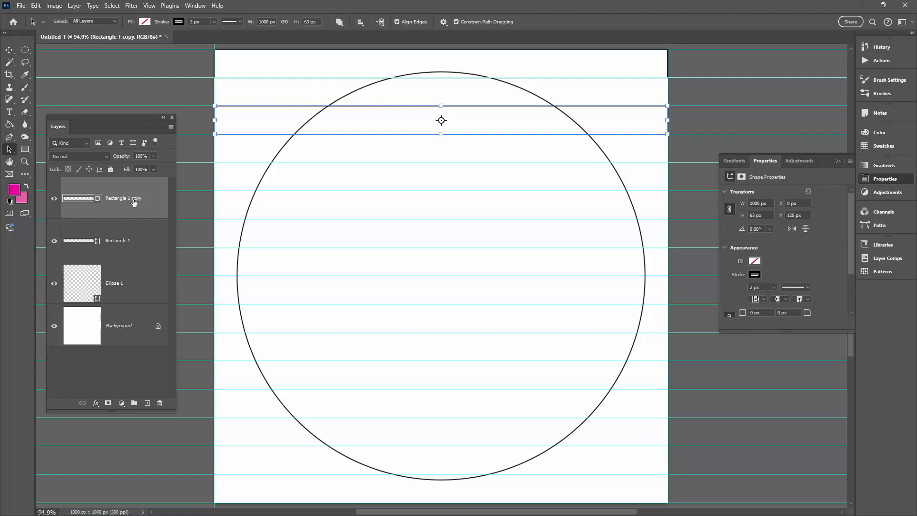
Merge the two single-rectangle layers into one shape layer and toggle its visibility to check it.
left_click(130, 242, "shift")
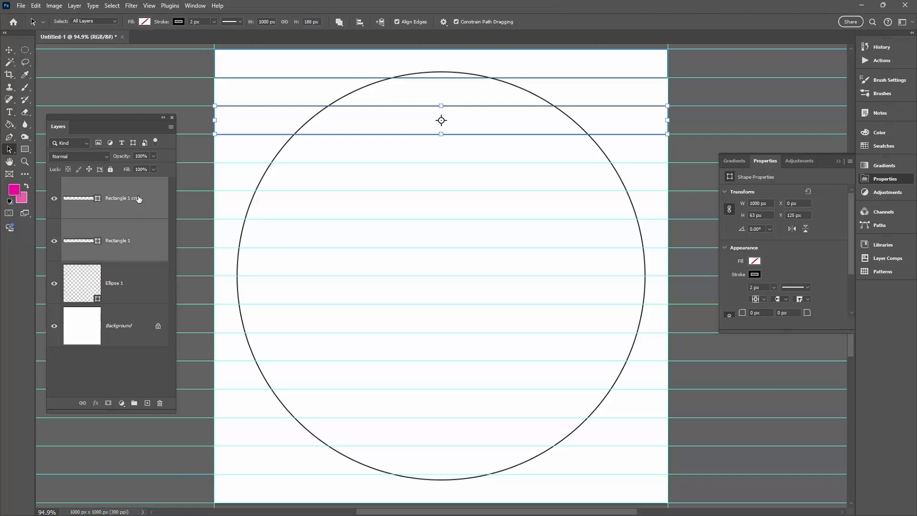
right_click(146, 238)
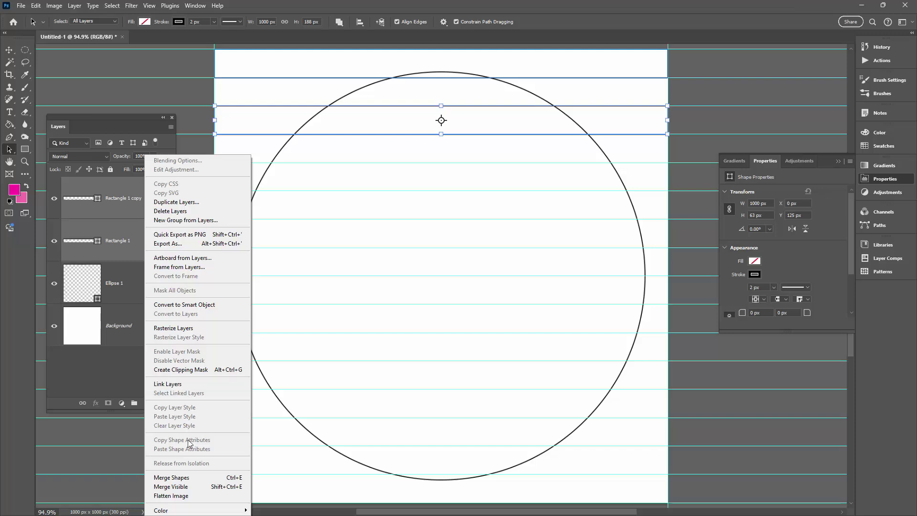
left_click(175, 477)
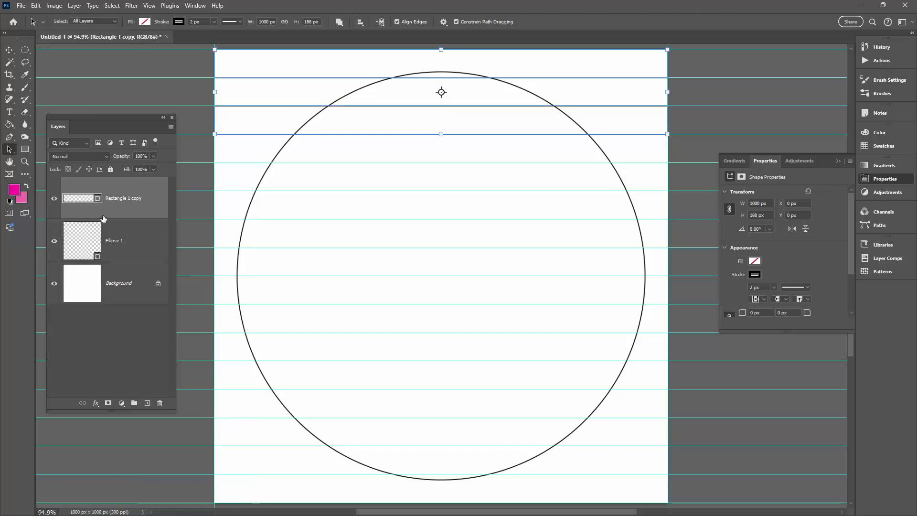
left_click(55, 199)
left_click(54, 199)
Duplicate the two-rectangle layer and move both copied rectangles to Y 250 px, keeping the original hidden only during the move.
left_click_drag(136, 202, 144, 402)
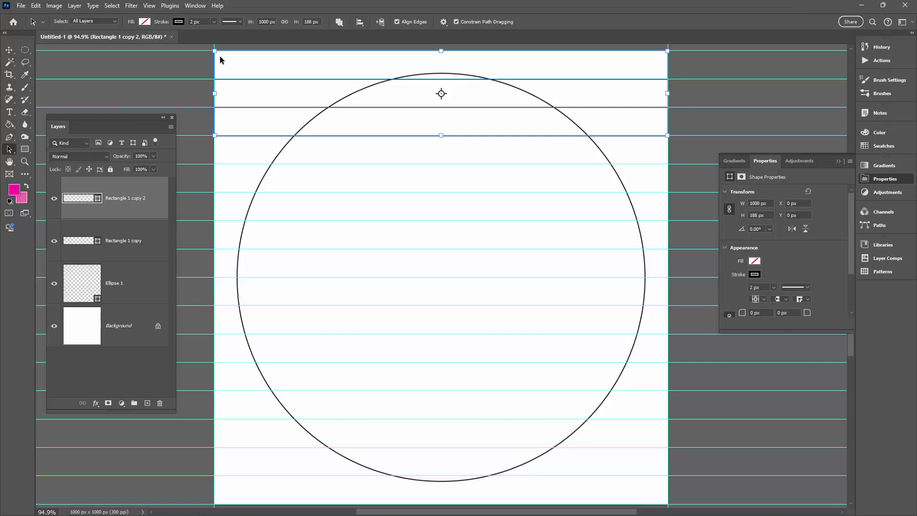
left_click_drag(254, 137, 268, 164)
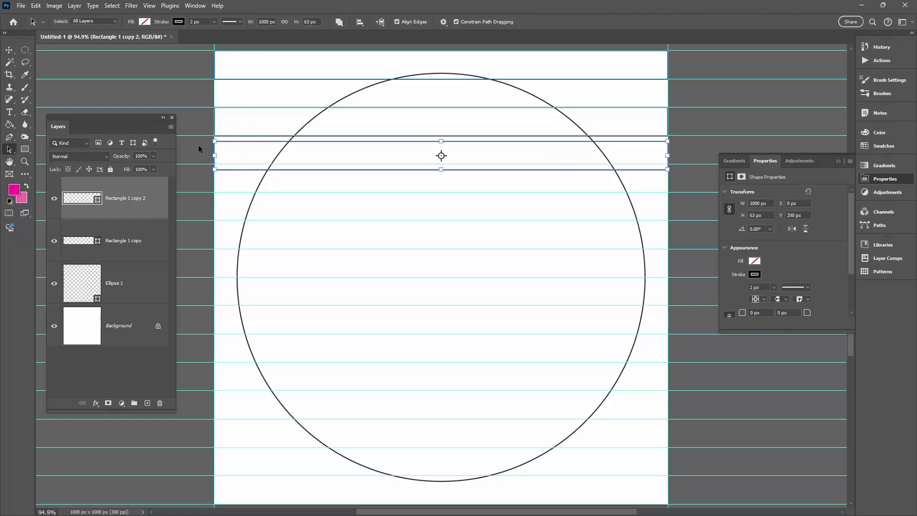
key("ctrl+z")
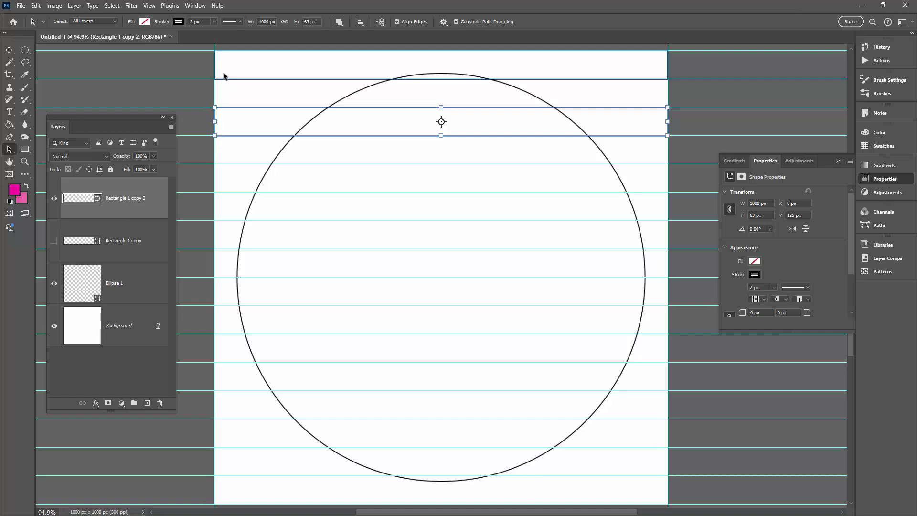
left_click_drag(204, 62, 233, 253)
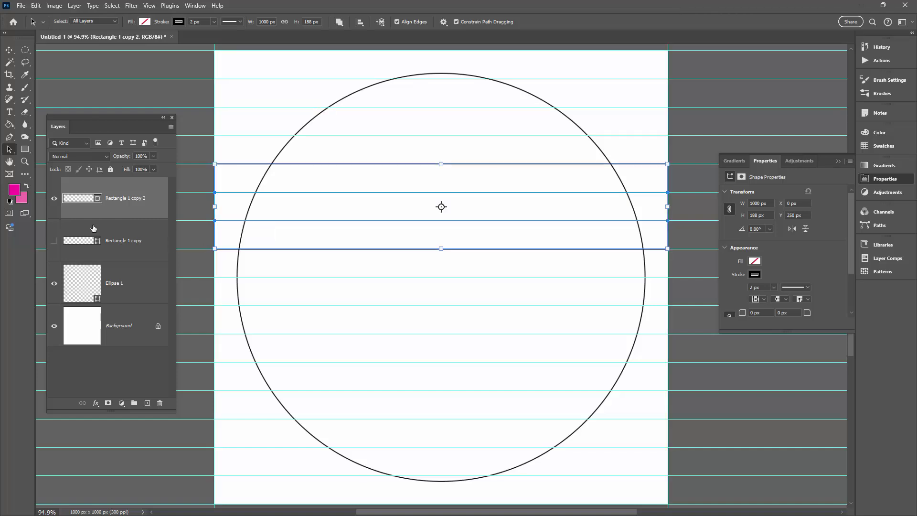
left_click(53, 243)
Merge the two-rectangle layer and its copy into one shape layer of four rectangles.
left_click(126, 244)
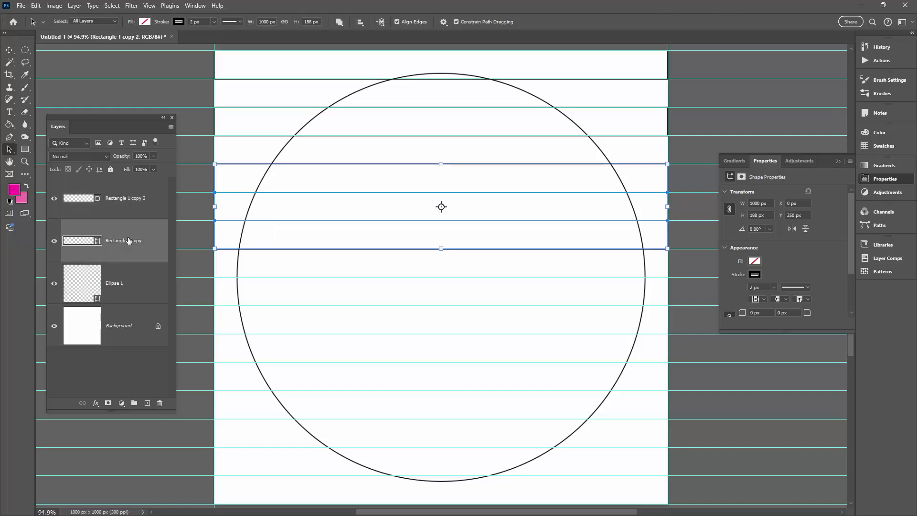
left_click(129, 204, "shift")
left_click(122, 236, "ctrl")
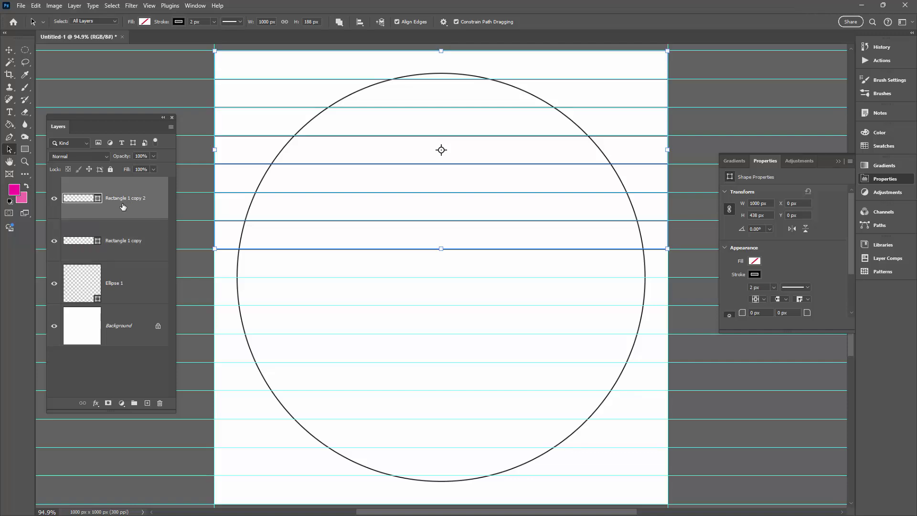
left_click(122, 236, "ctrl")
right_click(122, 236)
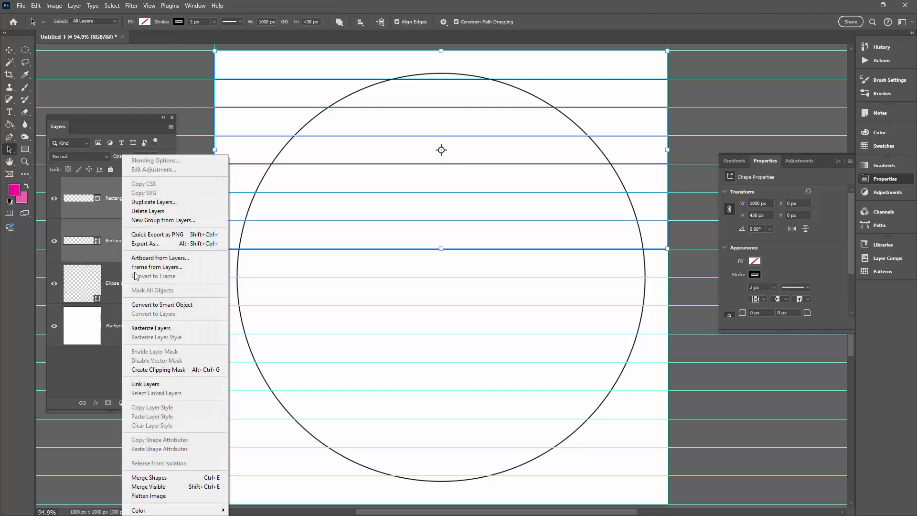
left_click(139, 479)
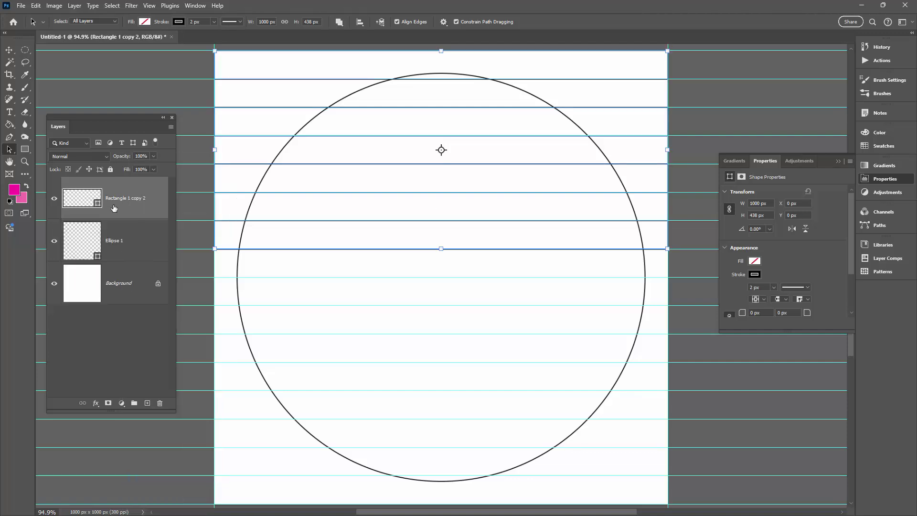
Duplicate the four-rectangle layer and move the whole copy to Y 500 px, hiding the original only during the move.
left_click_drag(127, 202, 147, 402)
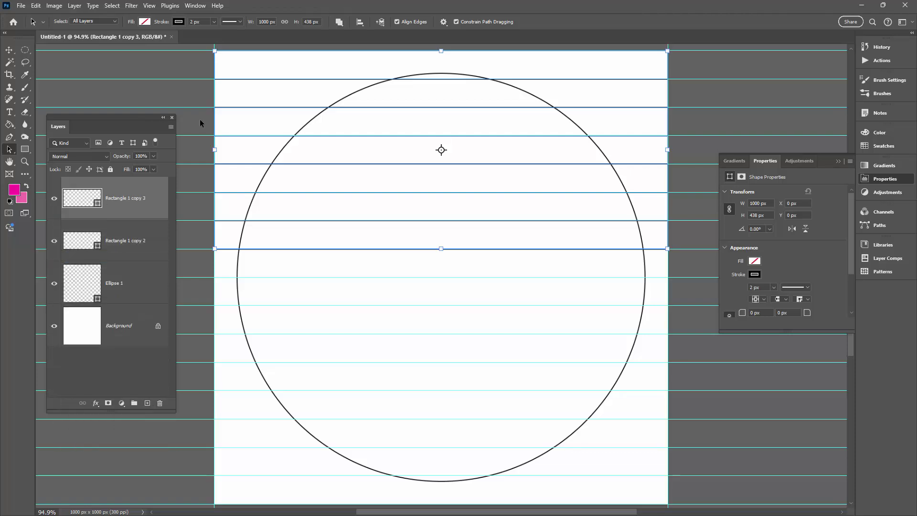
left_click(54, 241)
left_click(193, 59)
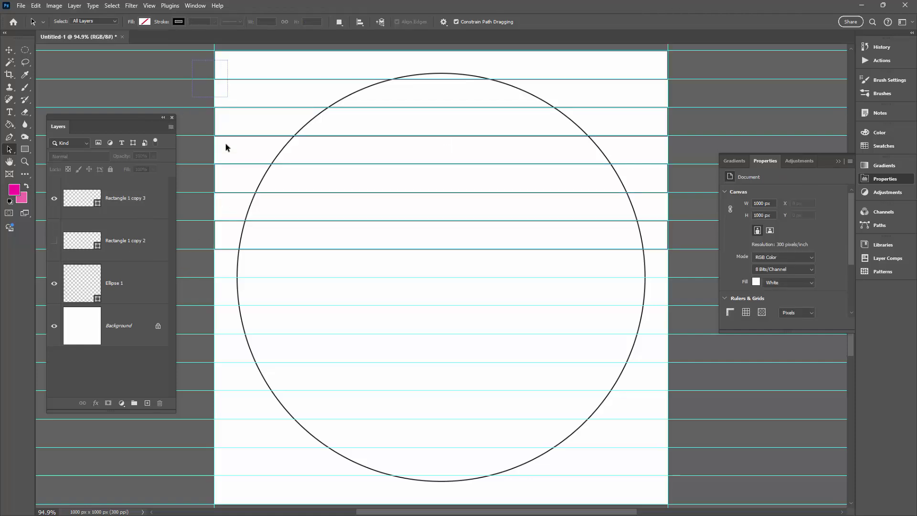
left_click(224, 249)
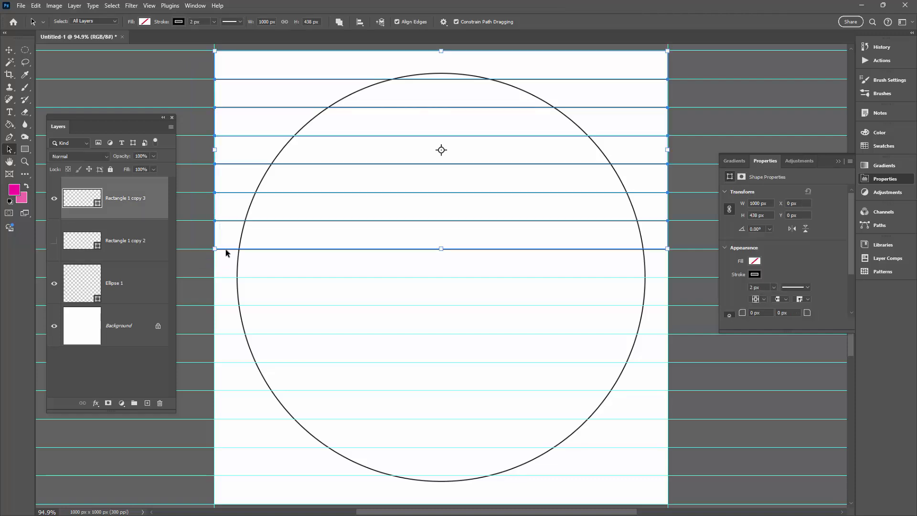
left_click_drag(225, 247, 225, 478)
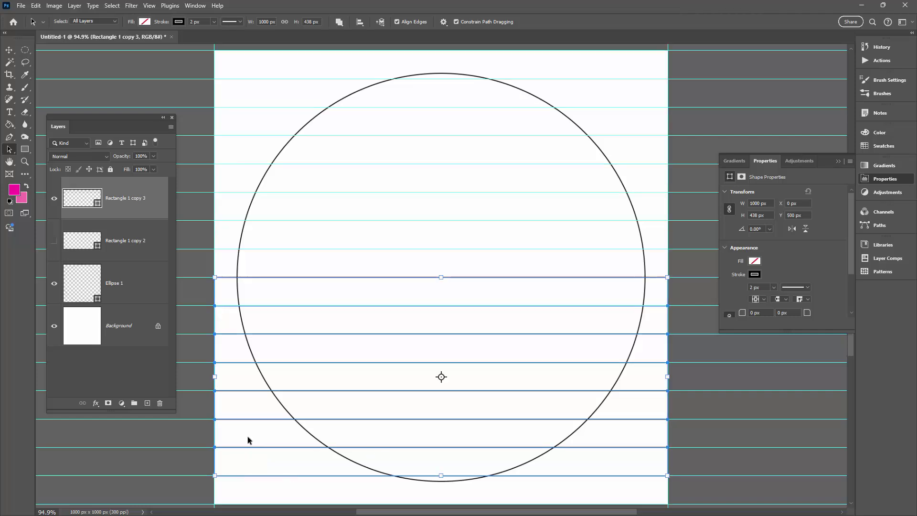
left_click(52, 242)
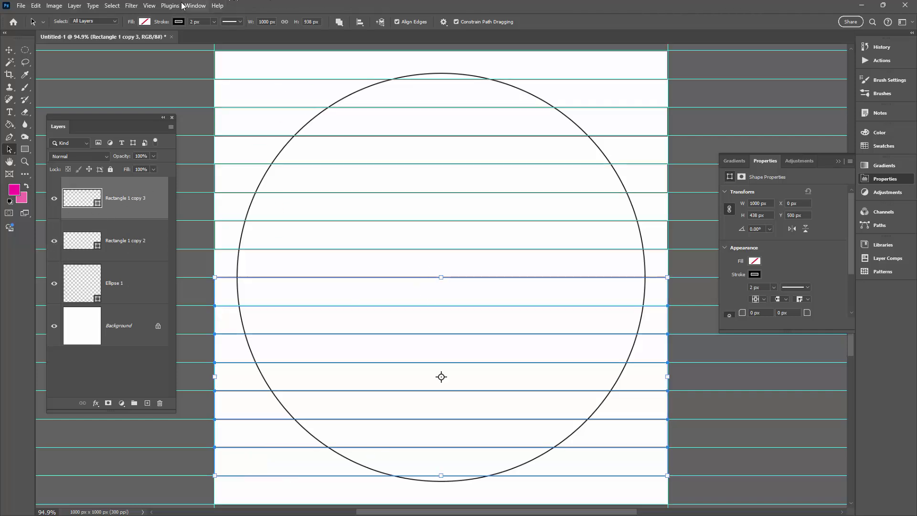
Clear all guides from the canvas and deselect the shapes.
left_click(149, 5)
mouse_move(203, 258)
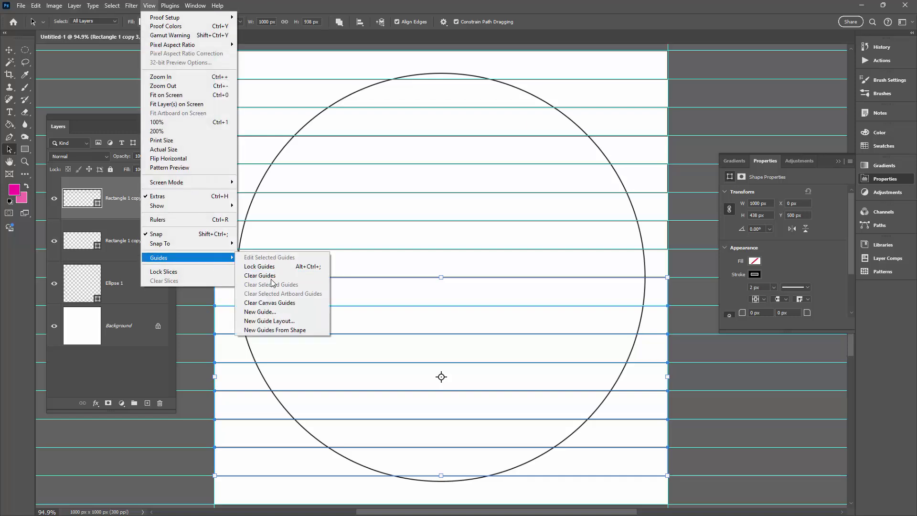
left_click(267, 276)
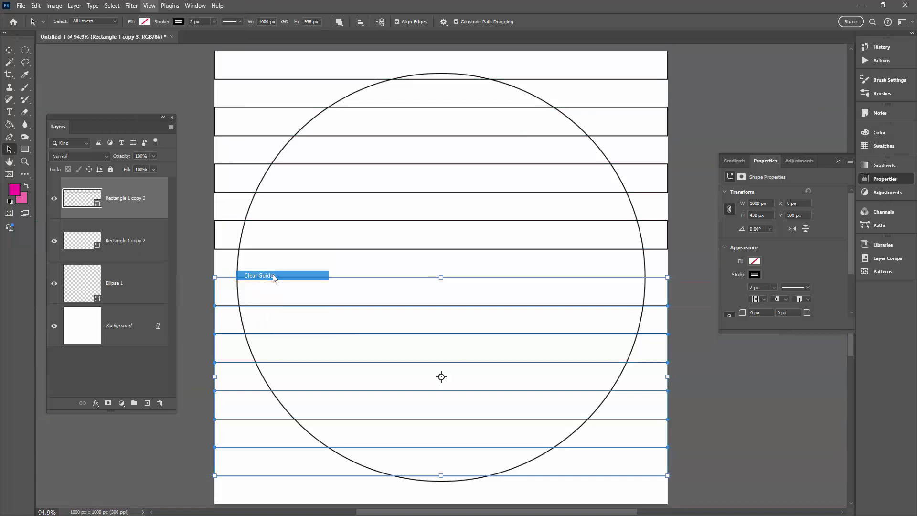
left_click(182, 193)
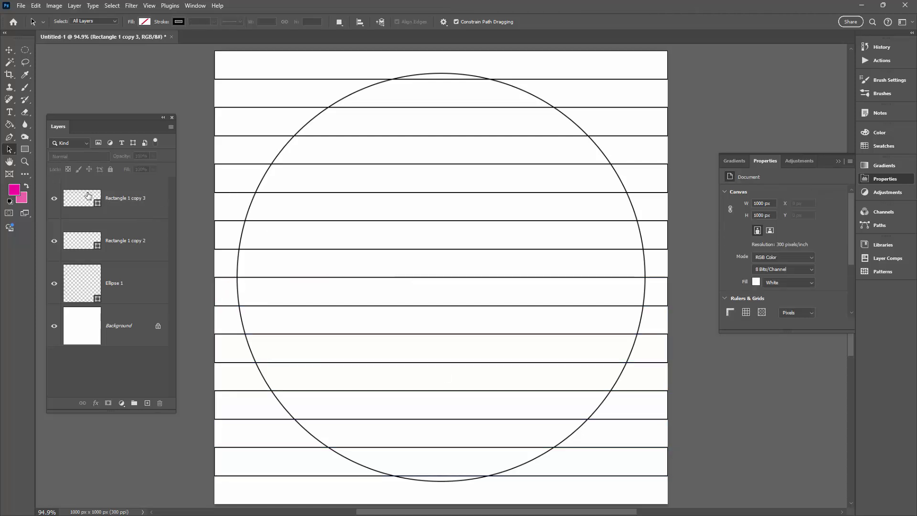
Merge the two four-rectangle layers into one shape layer and check the rectangle and circle layers by toggling their visibility.
left_click(112, 200)
left_click(119, 228, "shift")
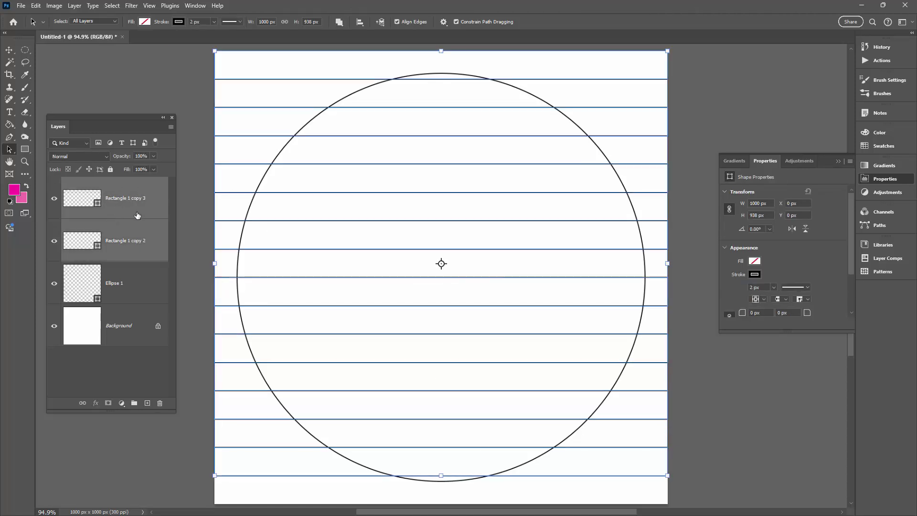
right_click(120, 229)
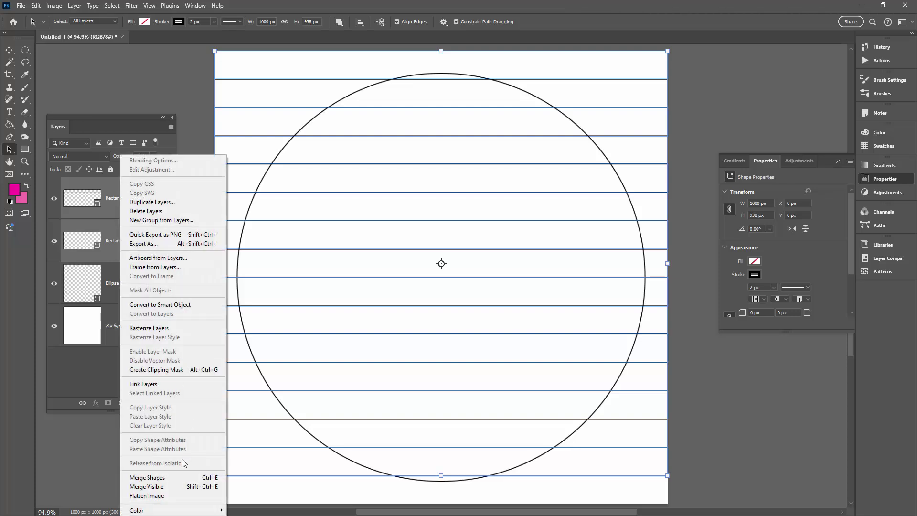
left_click(168, 477)
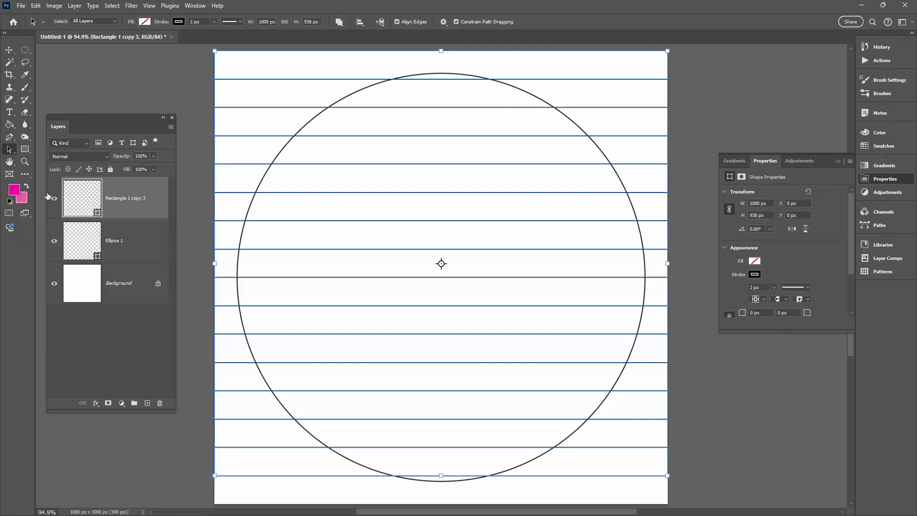
left_click(55, 199)
left_click(55, 199)
left_click(54, 241)
left_click(54, 242)
Cut the rectangle paths from the merged rectangle layer and paste them into the Ellipse 1 layer.
left_click(36, 6)
left_click(53, 61)
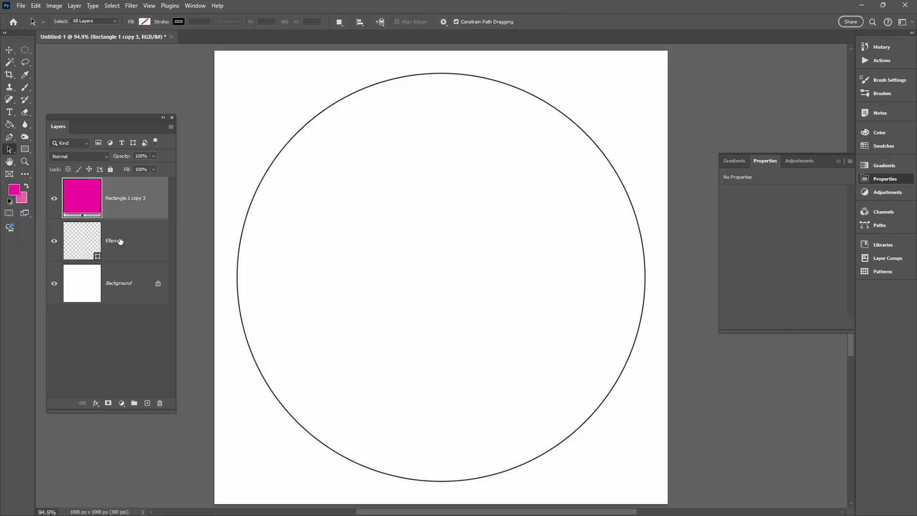
left_click(104, 242)
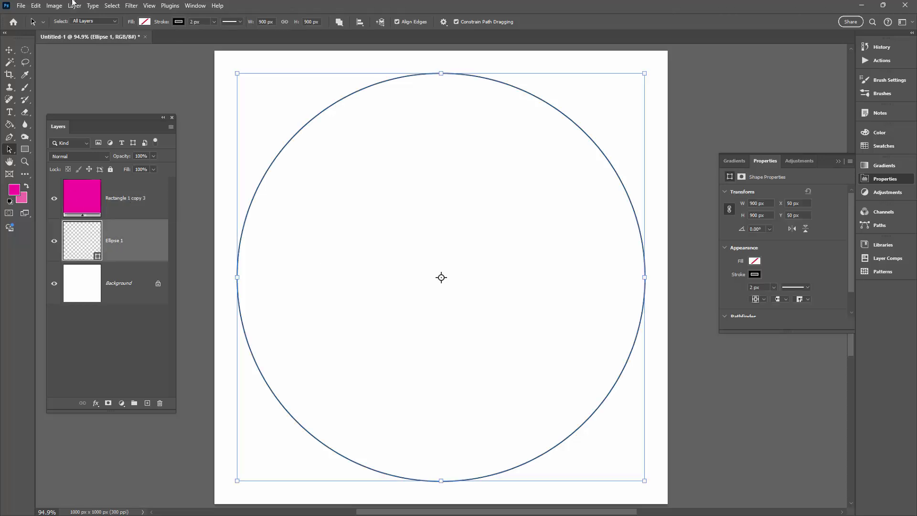
left_click(36, 6)
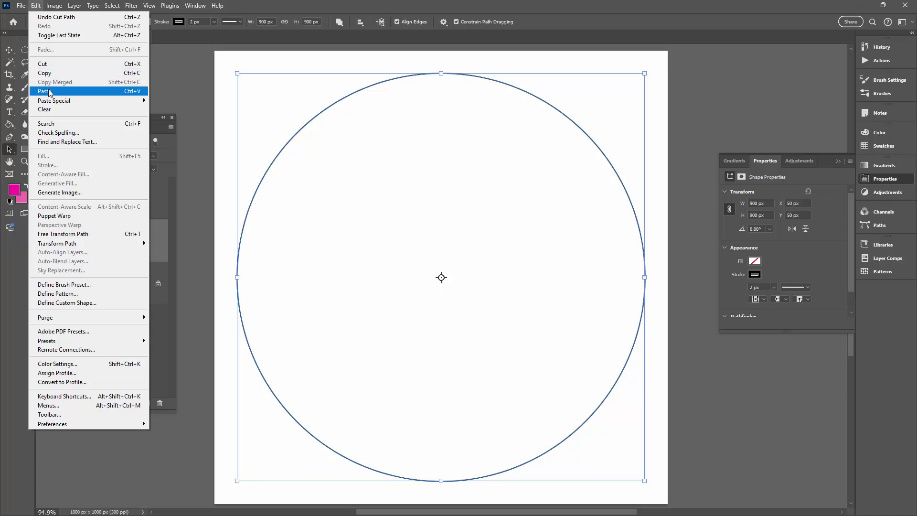
left_click(45, 91)
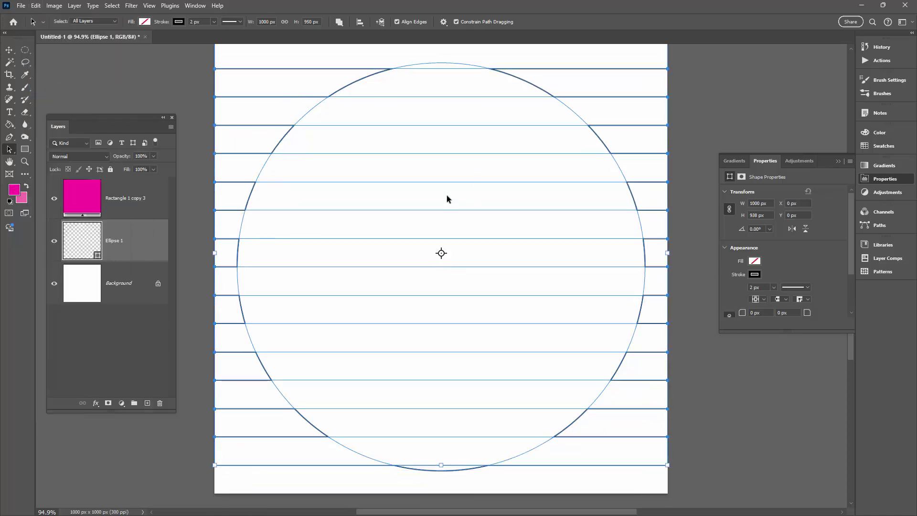
Subtract the pasted rectangles from the circle with Subtract Front Shape, merge the shape components into a regular path, and deselect it.
left_click(339, 23)
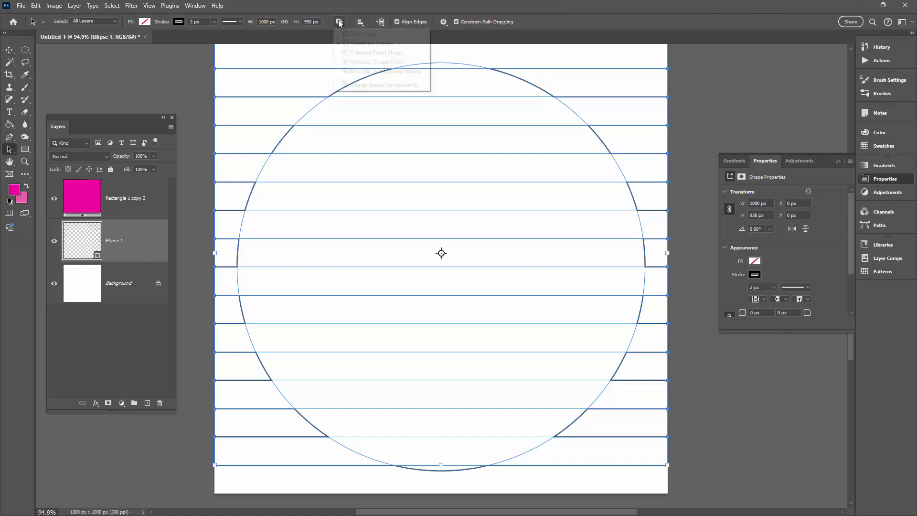
left_click(354, 53)
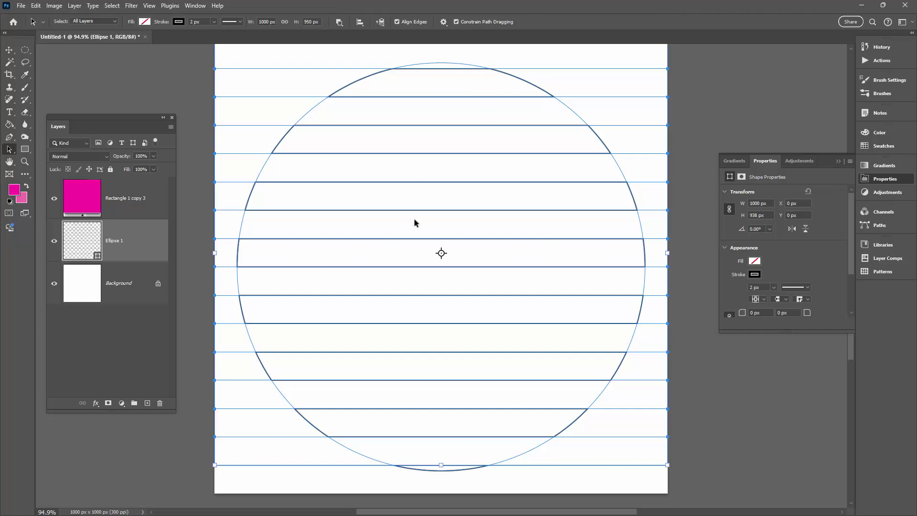
left_click(344, 23)
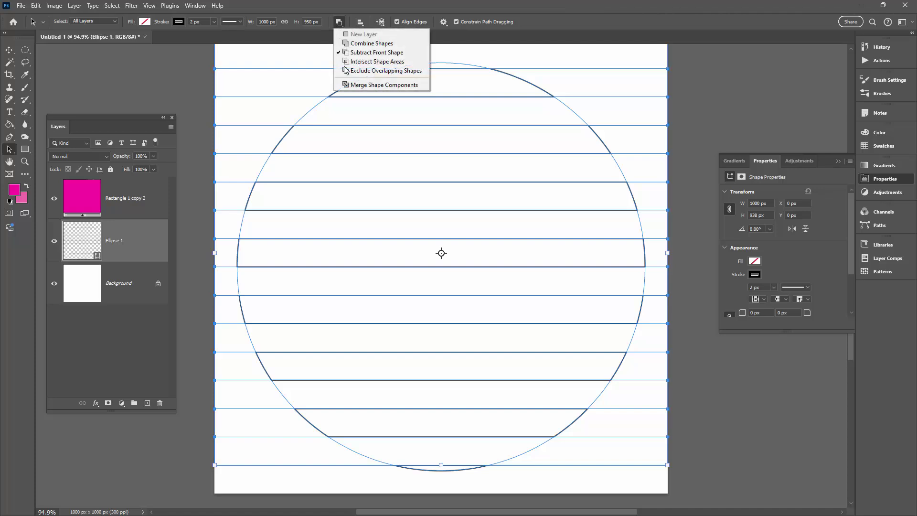
left_click(358, 85)
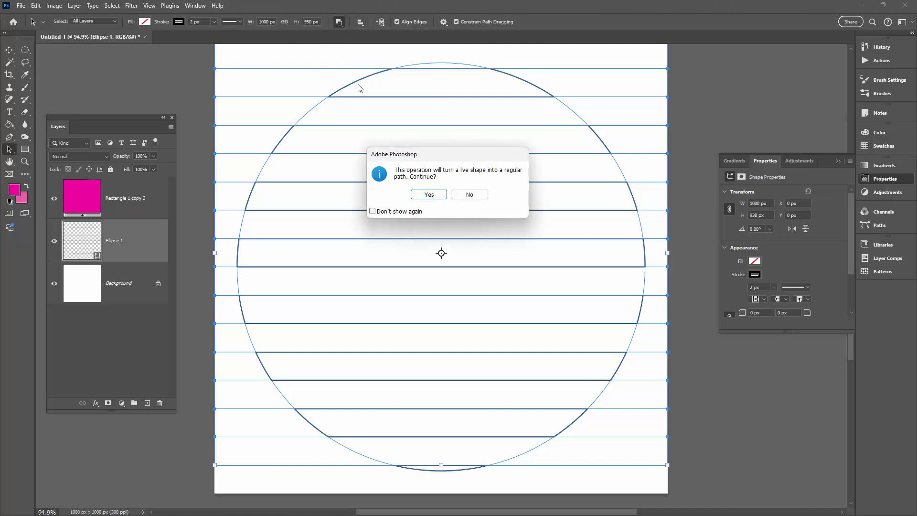
left_click(429, 195)
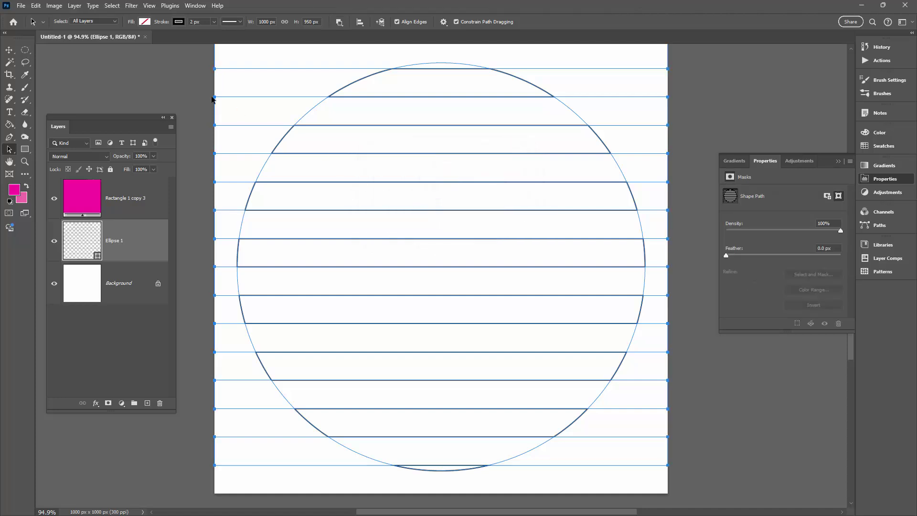
left_click(197, 90)
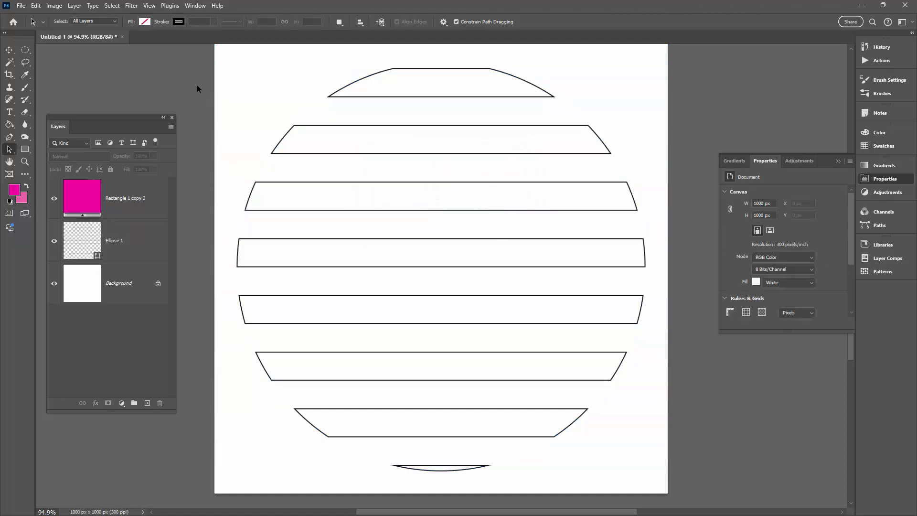
Select all the circle and rectangle paths on the Ellipse 1 layer and merge their shape components into a regular path.
left_click_drag(205, 55, 684, 481)
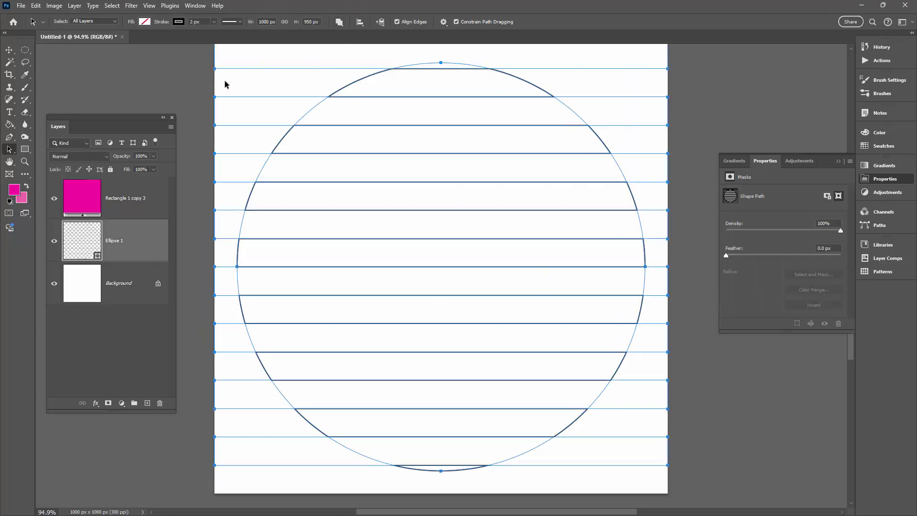
left_click(202, 64)
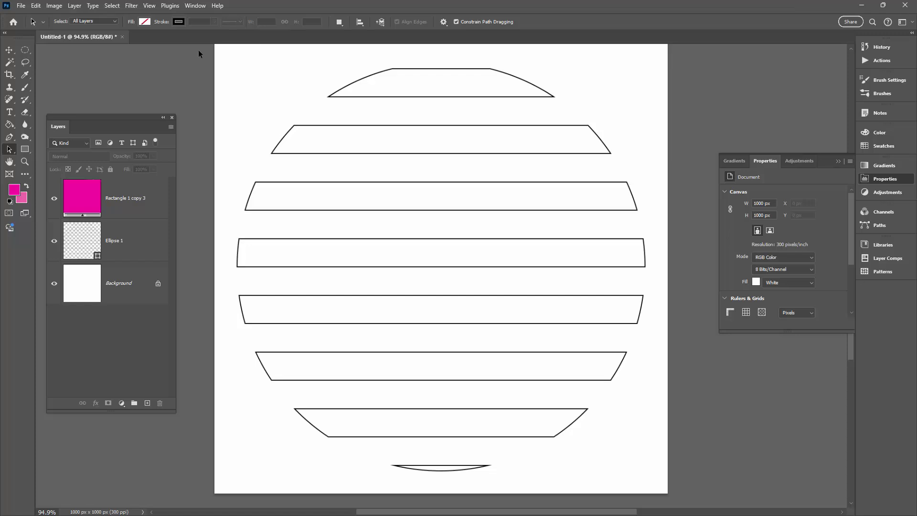
left_click_drag(205, 48, 746, 492)
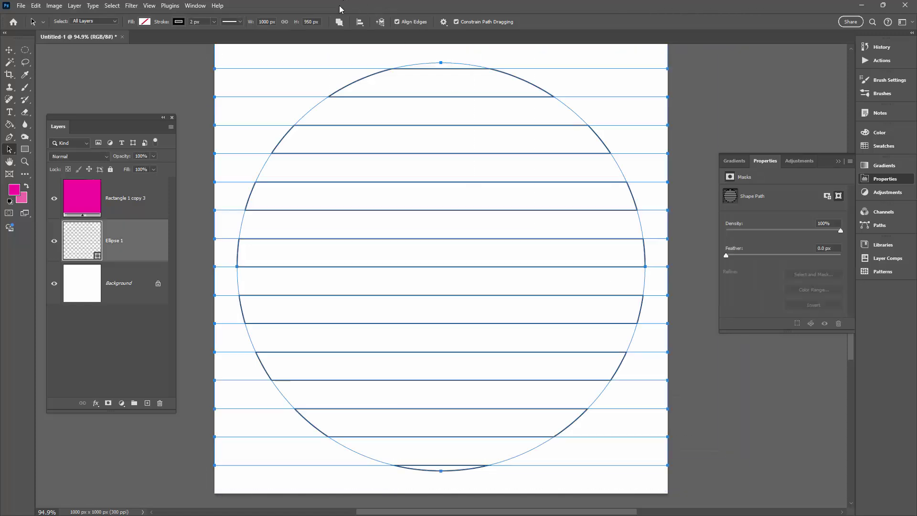
left_click(339, 22)
left_click(363, 85)
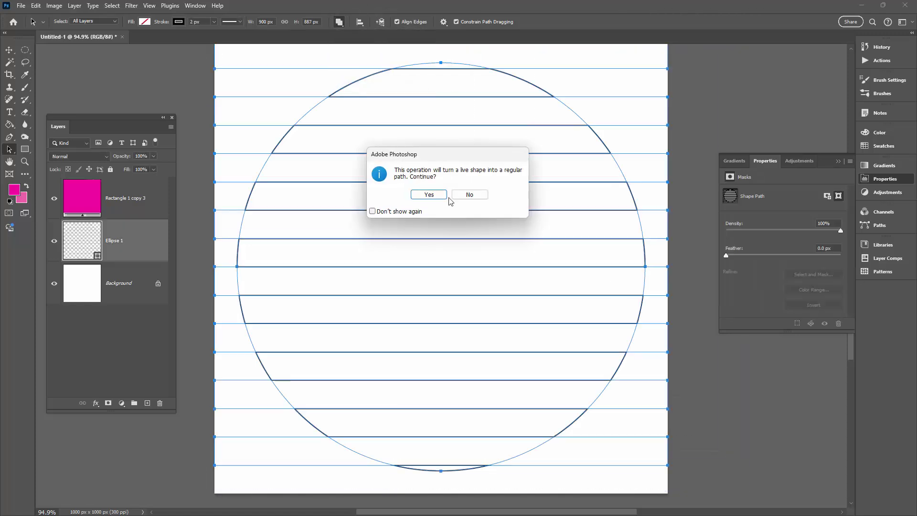
left_click(429, 194)
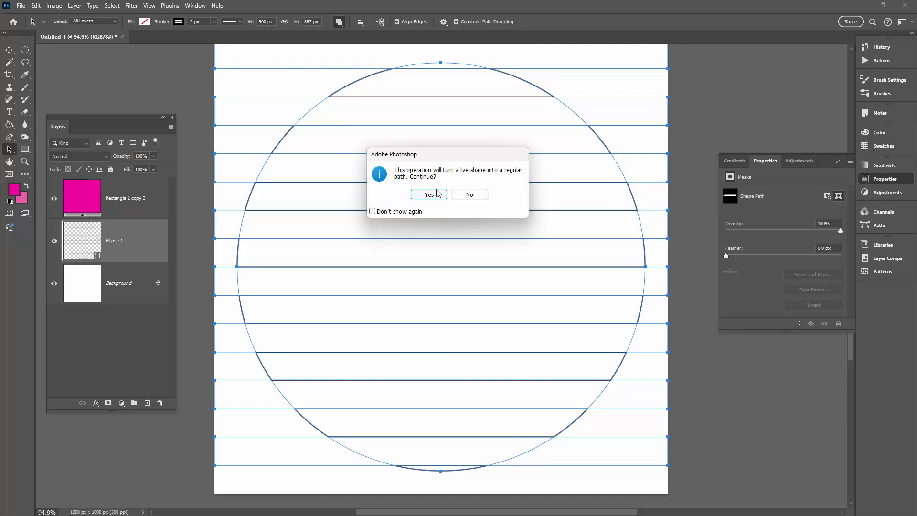
Deselect the merged stripes and delete the leftover Rectangle 1 copy 3 layer.
left_click(173, 70)
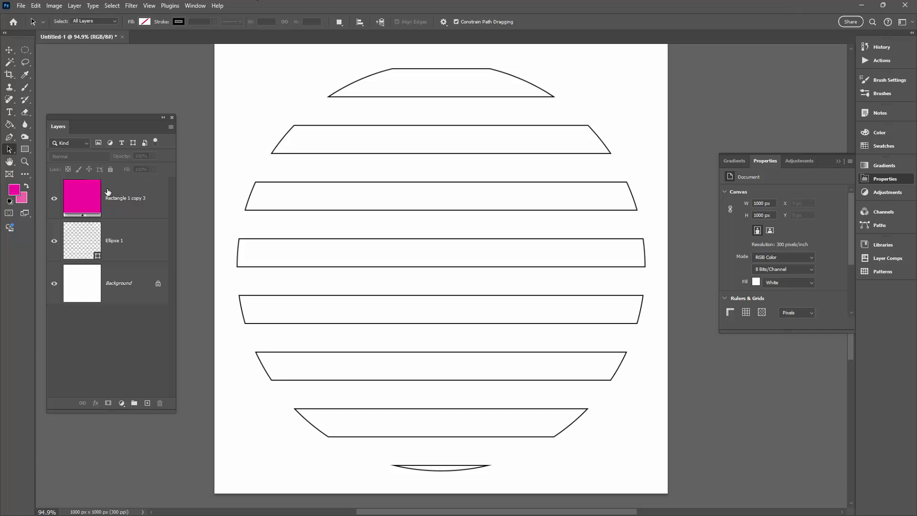
left_click(131, 197)
left_click_drag(128, 199, 159, 403)
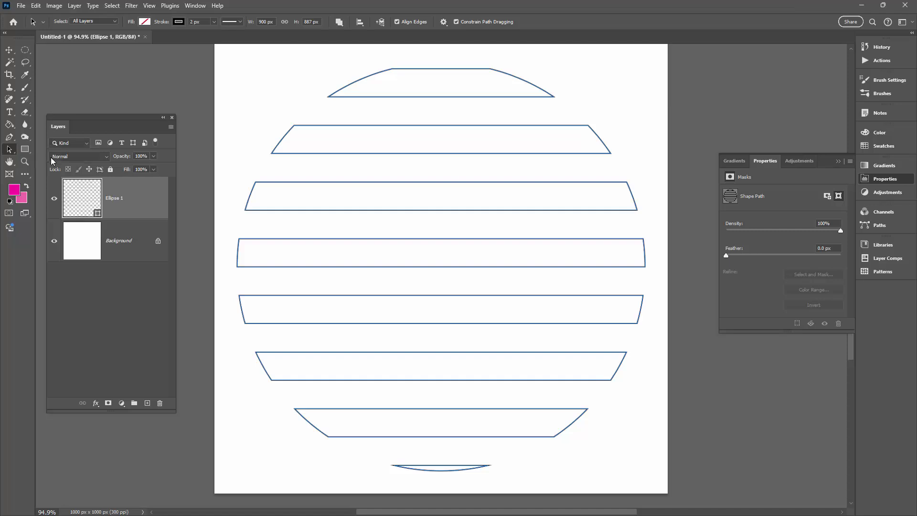
Delete the curved left end segment of the topmost stripe.
left_click(355, 64)
left_click(364, 85)
left_click(368, 75)
key("Delete")
left_click(338, 24)
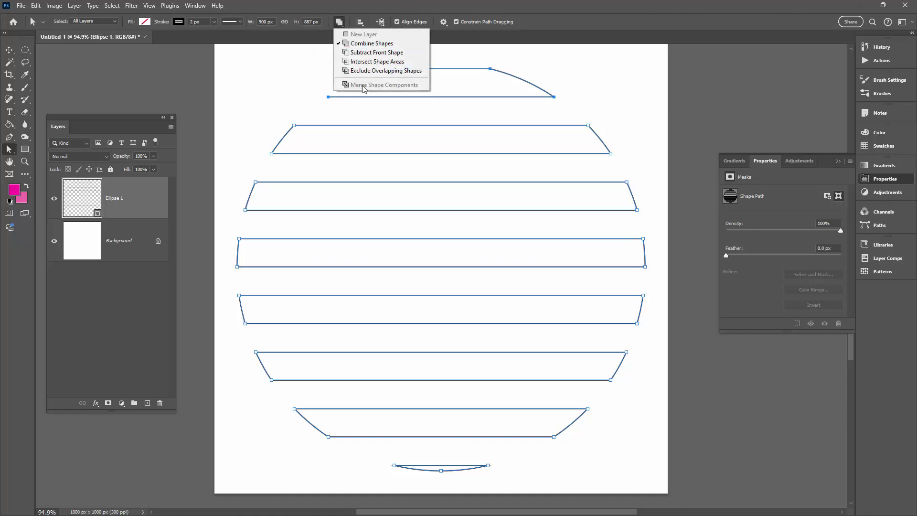
left_click(267, 64)
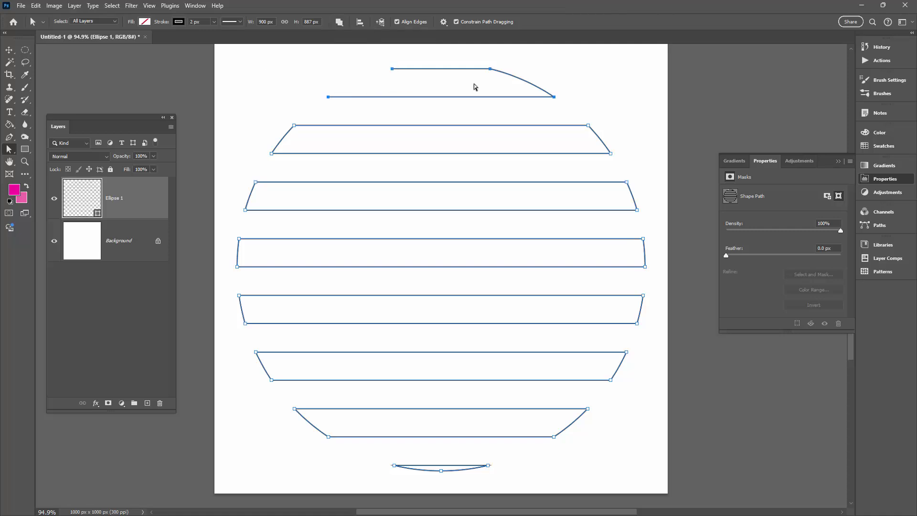
Delete the curved right end segments of the top four stripes, leaving their horizontal lines.
left_click(517, 81)
key("Delete")
left_click_drag(611, 131, 596, 143)
key("Delete")
left_click(631, 196)
key("Delete")
left_click(645, 253)
key("Delete")
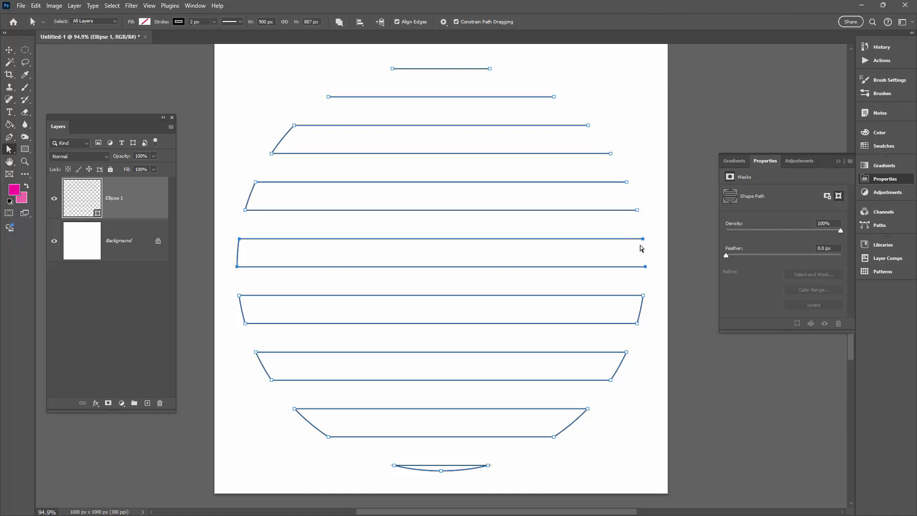
Delete the curved right end segments of the fifth, sixth and seventh stripes.
left_click(639, 316)
key("Delete")
left_click(616, 368)
key("Delete")
left_click_drag(560, 417, 575, 434)
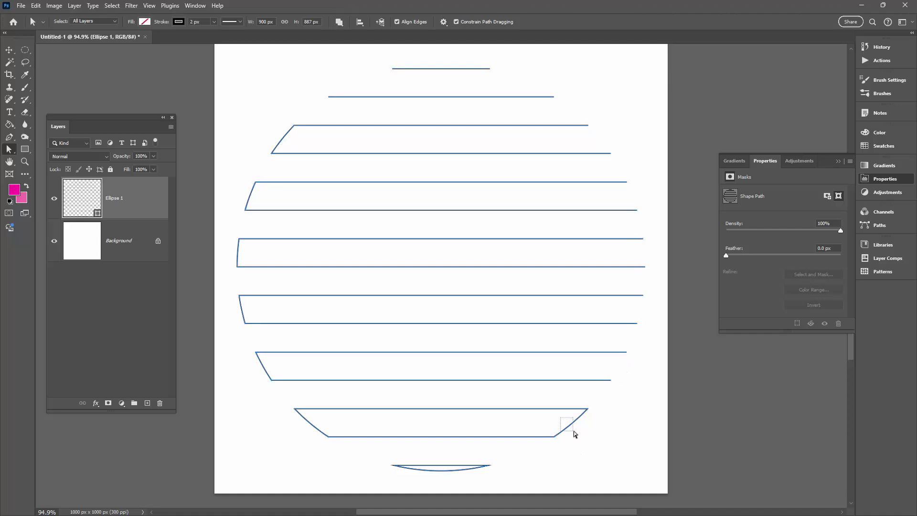
left_click(463, 430)
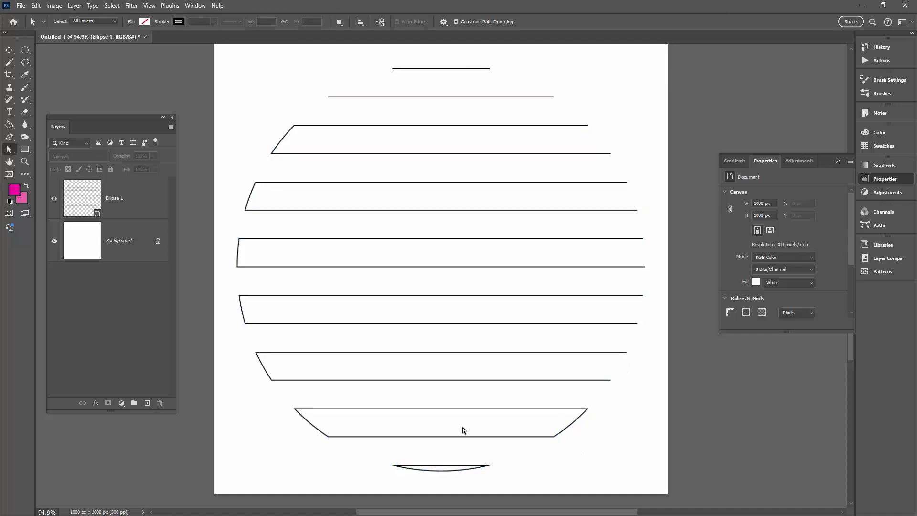
left_click(571, 421)
key("Delete")
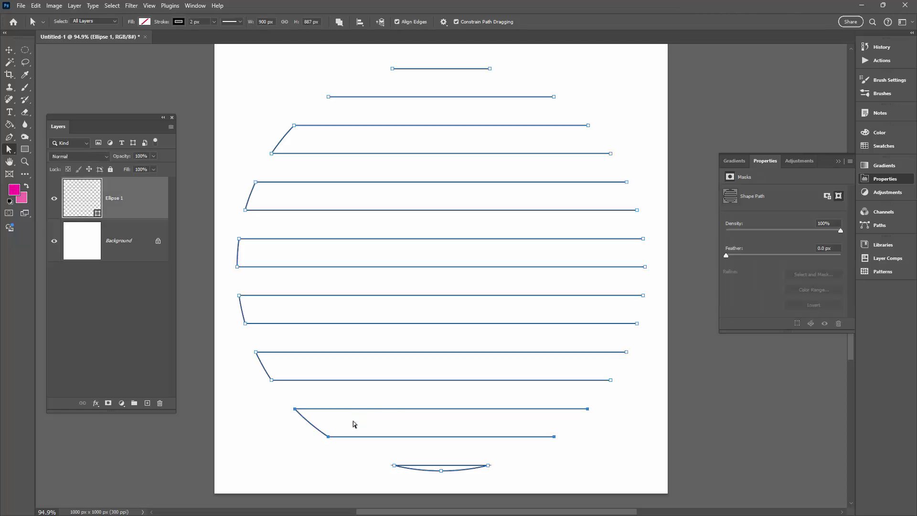
Delete the curved left end segments of the seventh, sixth and fifth stripes.
left_click(316, 424)
key("Delete")
left_click(270, 369)
key("Delete")
left_click_drag(244, 304, 230, 313)
key("Delete")
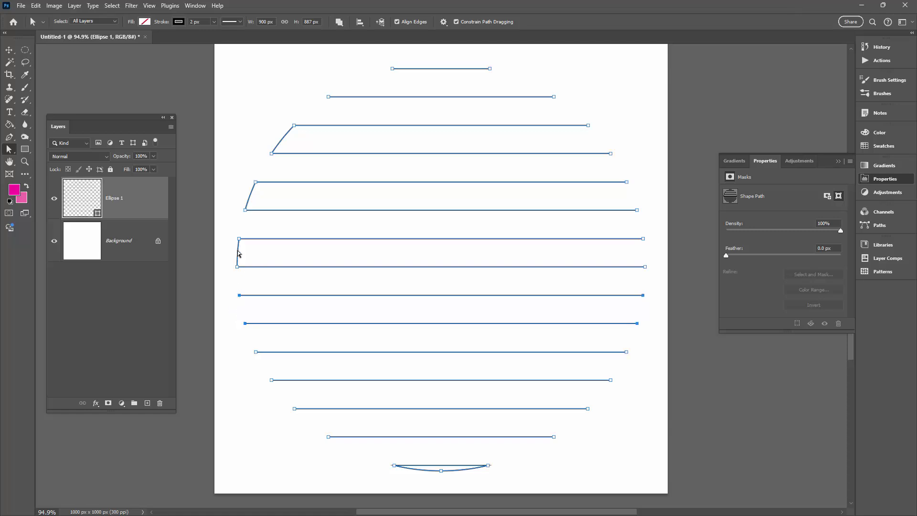
Delete the curved left end segments of the fourth, third and second stripes.
left_click_drag(244, 244, 228, 248)
key("Delete")
left_click_drag(245, 194, 244, 195)
key("Delete")
left_click_drag(291, 136, 268, 141)
key("Delete")
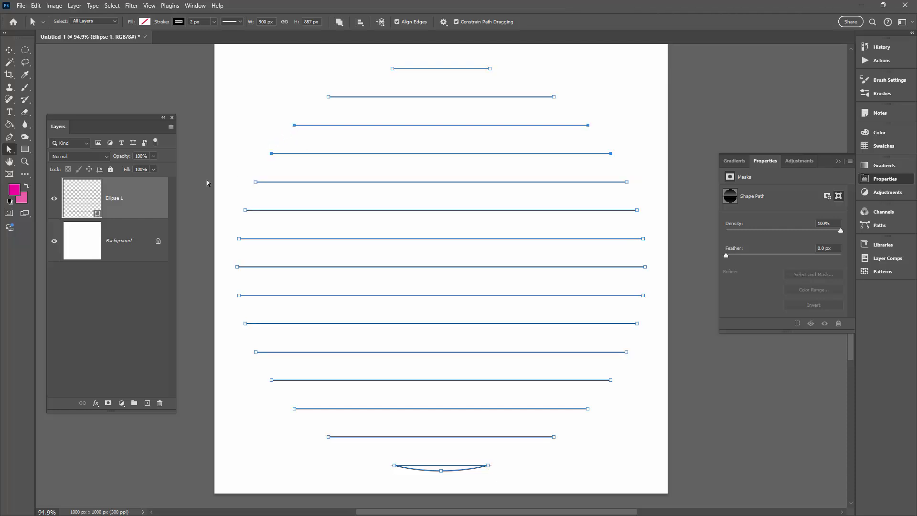
Delete the right half of the curved segment under the bottommost sliver, undoing any deletion of its other segments.
left_click(25, 162)
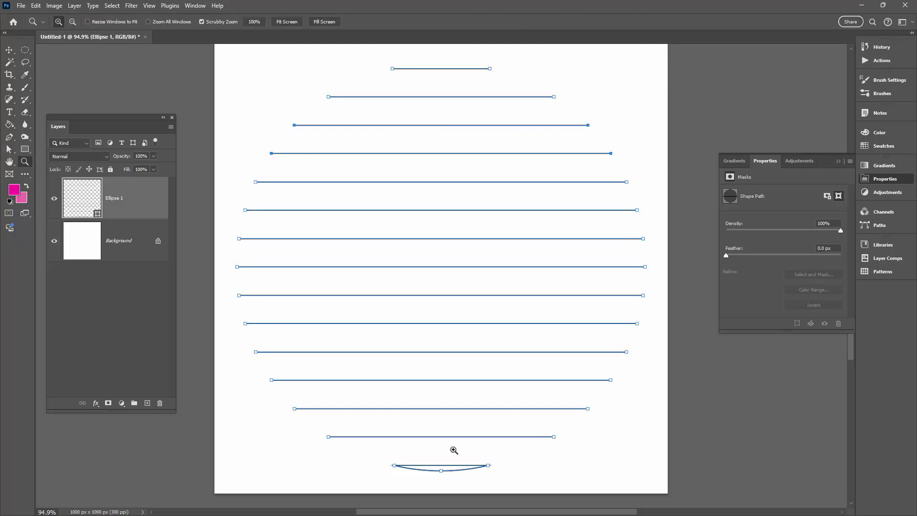
left_click_drag(461, 491, 453, 489)
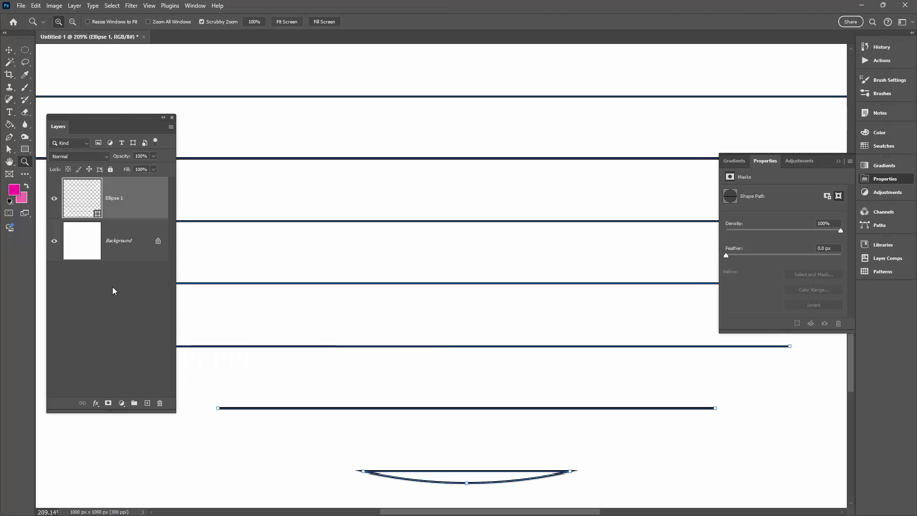
left_click(9, 149)
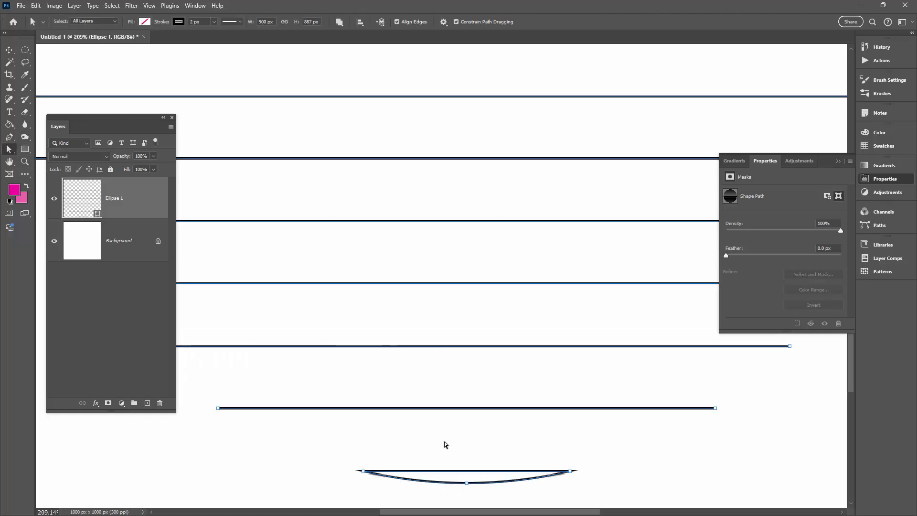
left_click(497, 491)
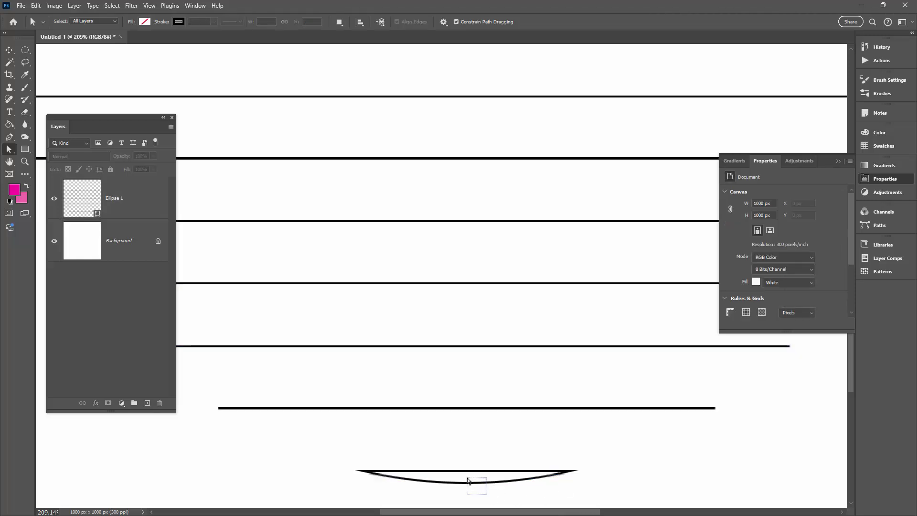
left_click_drag(486, 494, 467, 477)
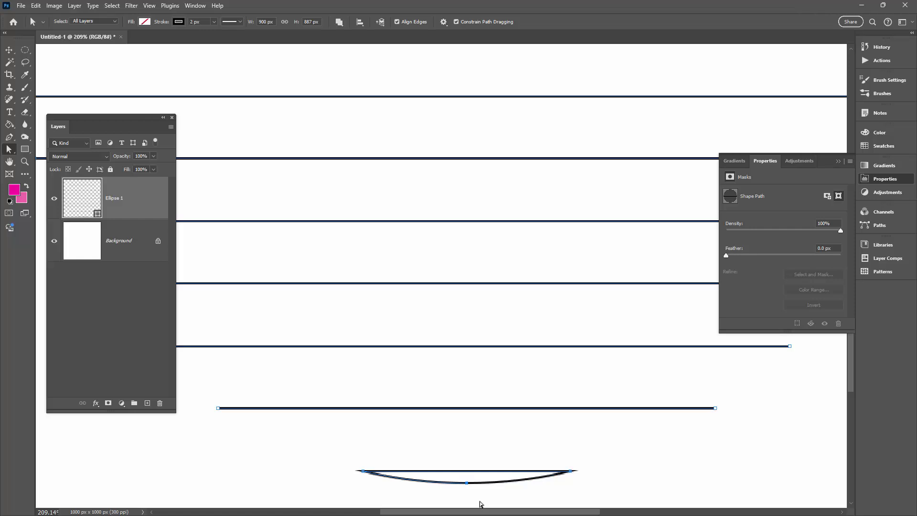
key("Delete")
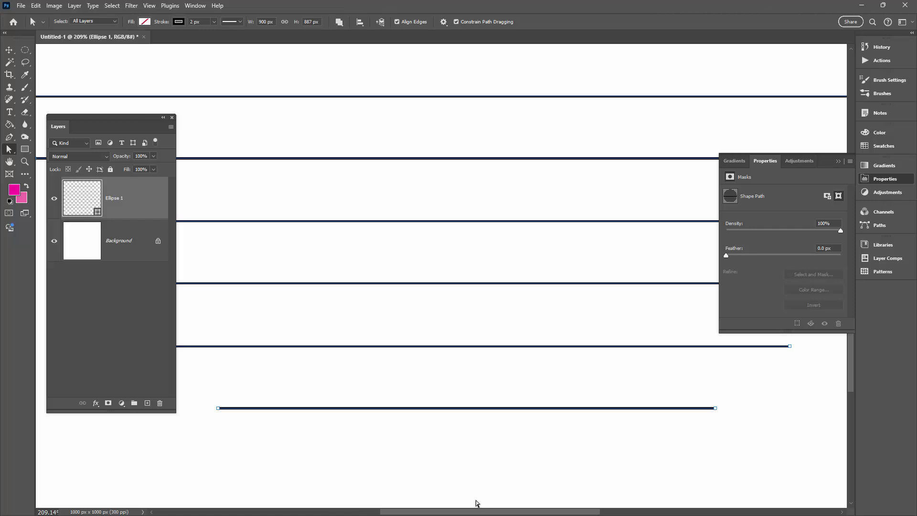
key("ctrl+z")
Delete the remaining left half of the bottom sliver's curve, keeping its straight line, and deselect the paths.
left_click(457, 491)
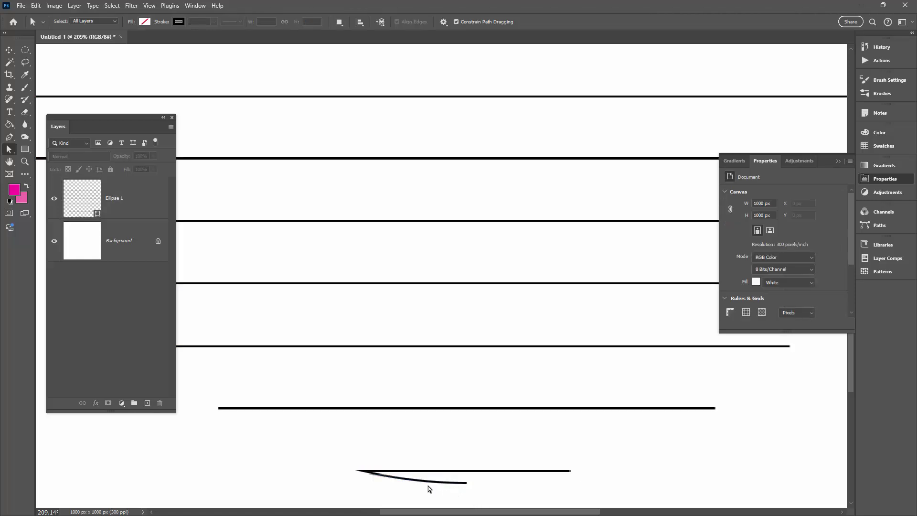
left_click(419, 480)
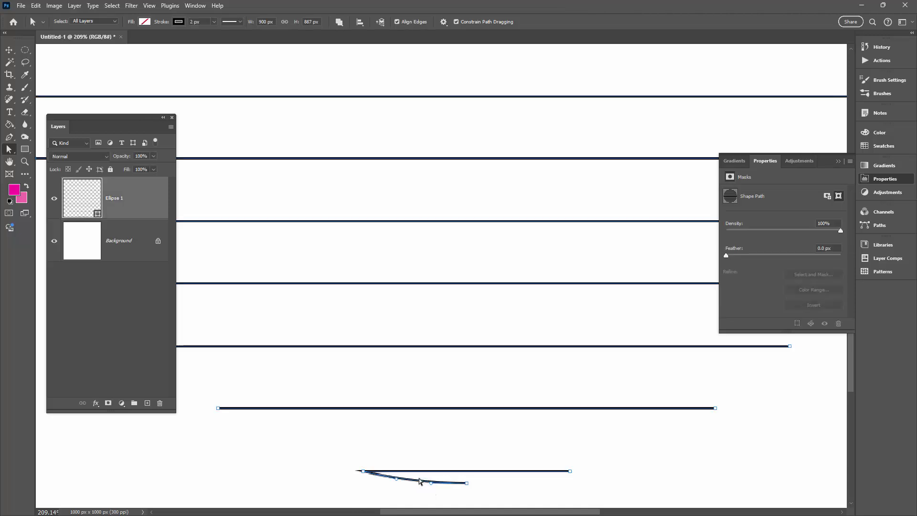
key("Delete")
left_click(472, 489)
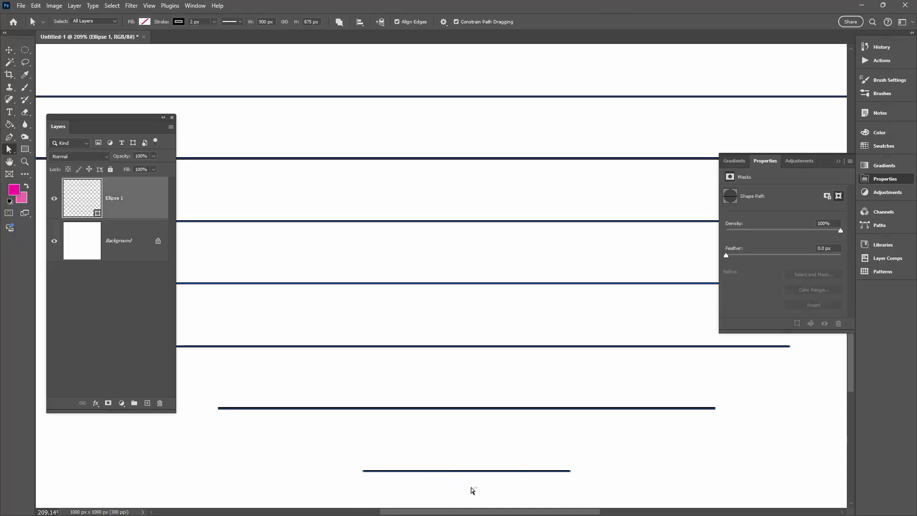
left_click_drag(456, 481, 454, 478)
key("Delete")
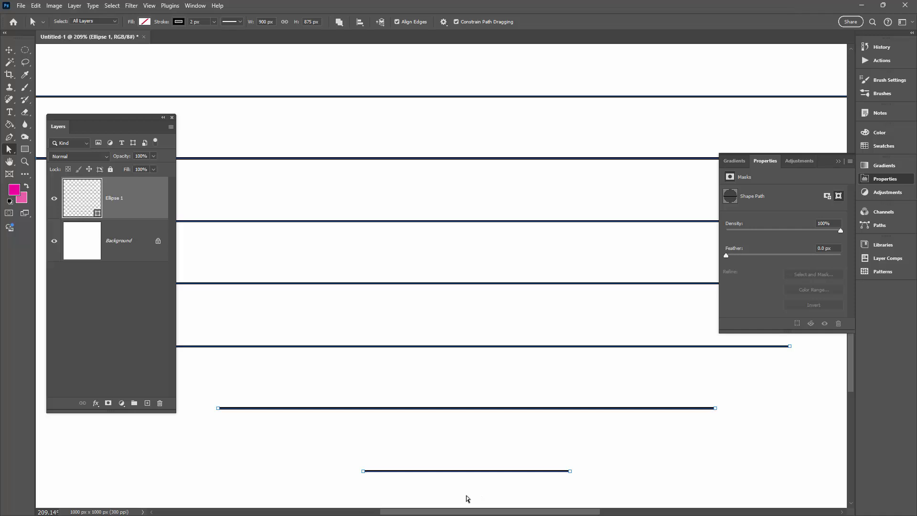
key("ctrl+0")
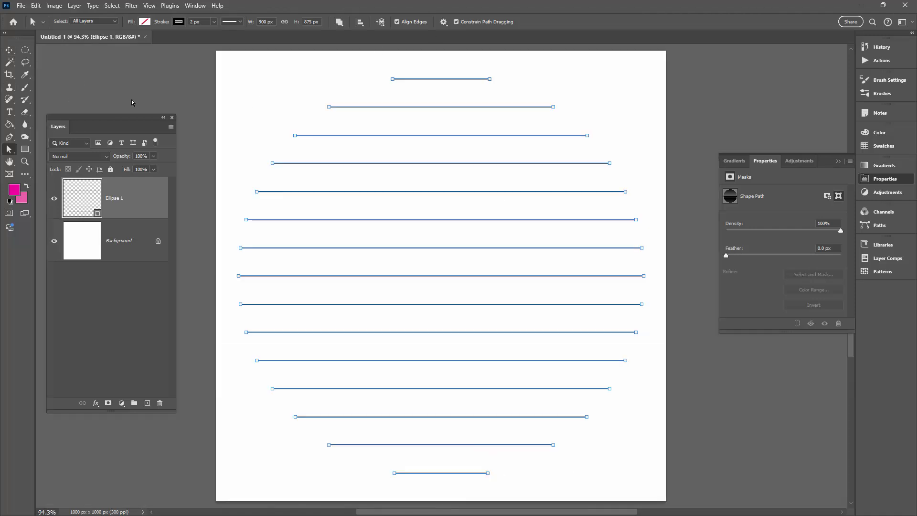
left_click(223, 131)
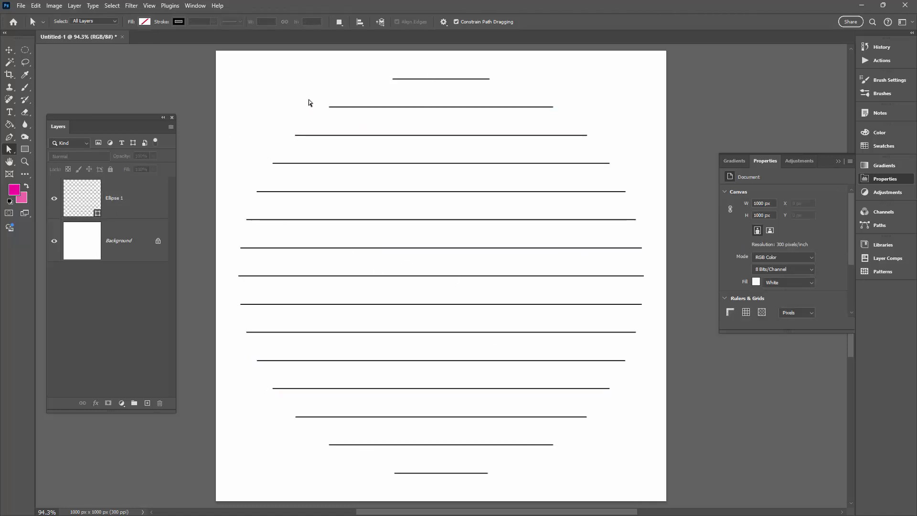
Select all the horizontal lines and set their stroke width to 26.52 px.
left_click(8, 151)
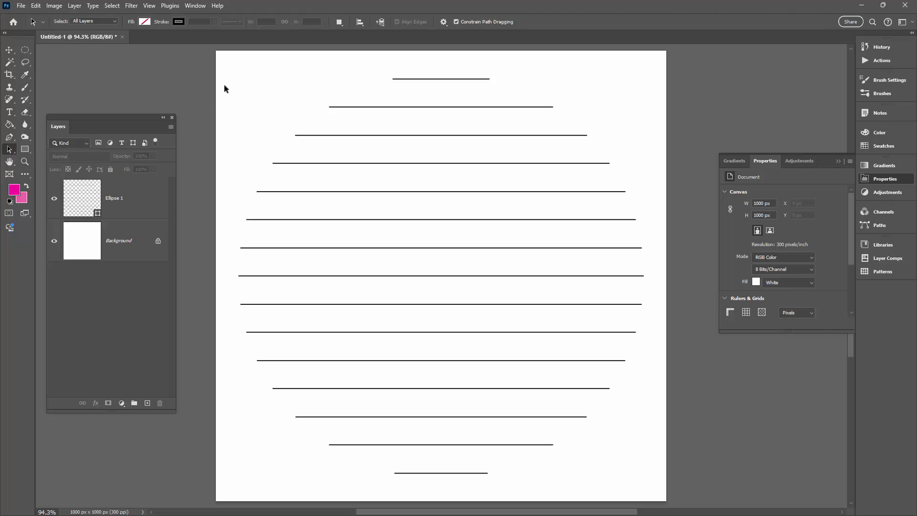
left_click_drag(226, 61, 656, 497)
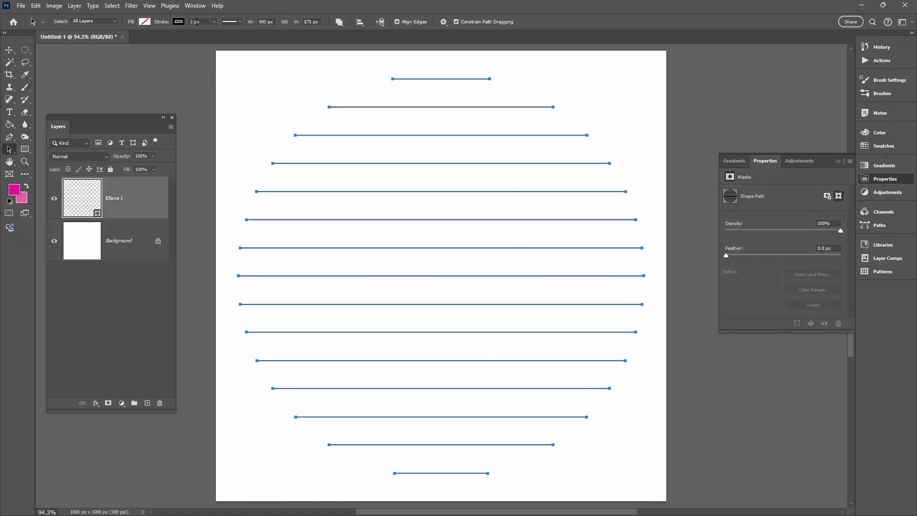
left_click(214, 23)
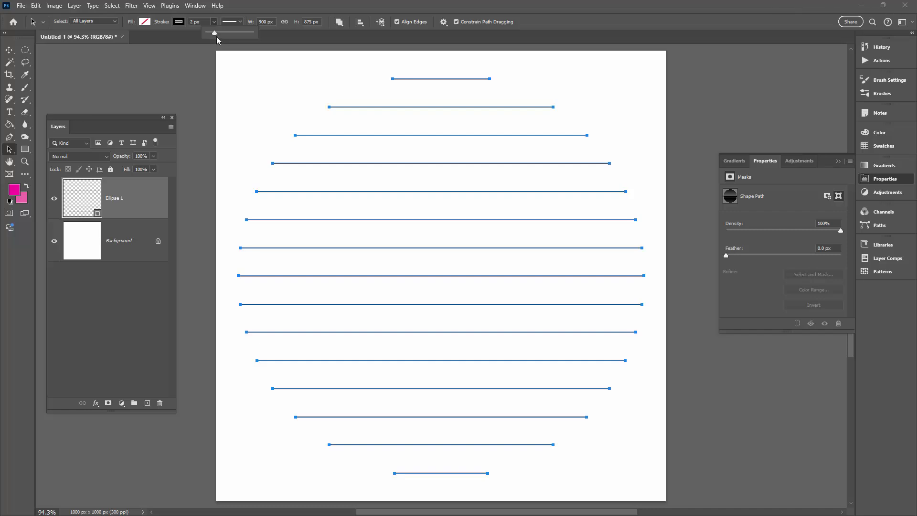
left_click_drag(214, 34, 219, 35)
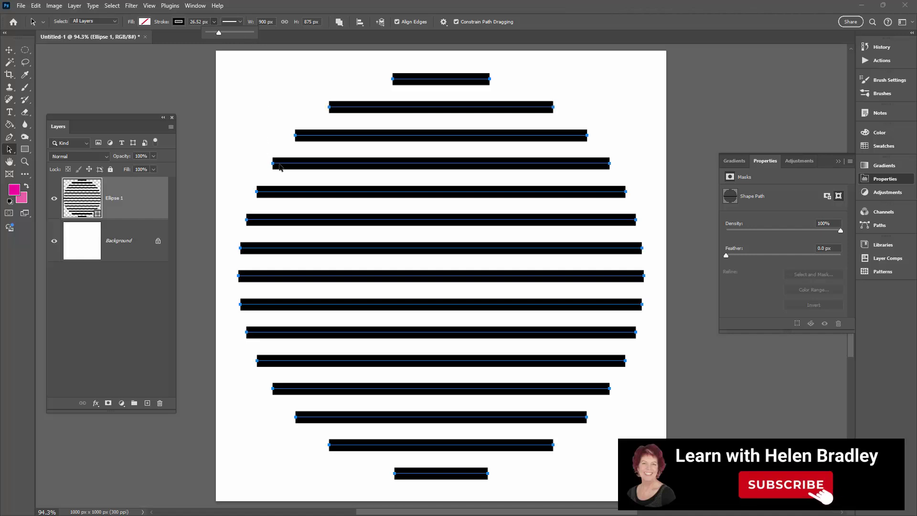
Give the selected lines round stroke caps and deselect them.
left_click(231, 22)
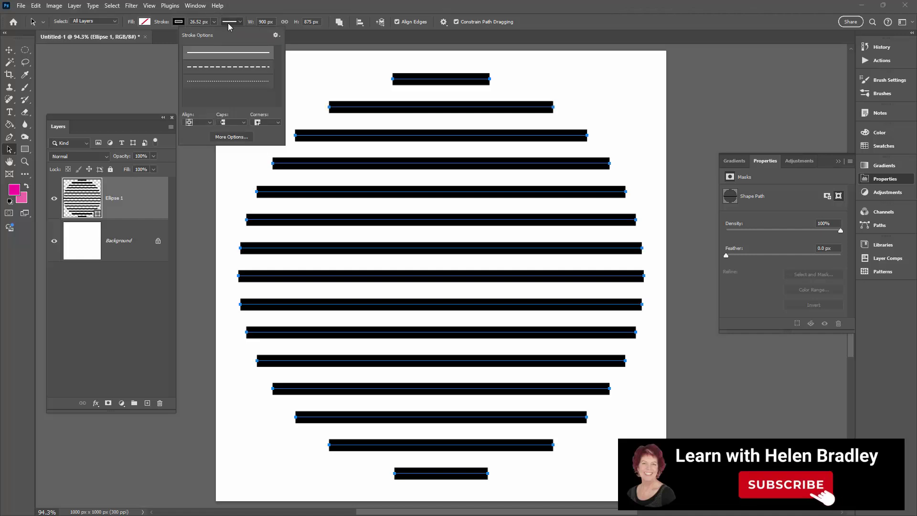
left_click(231, 123)
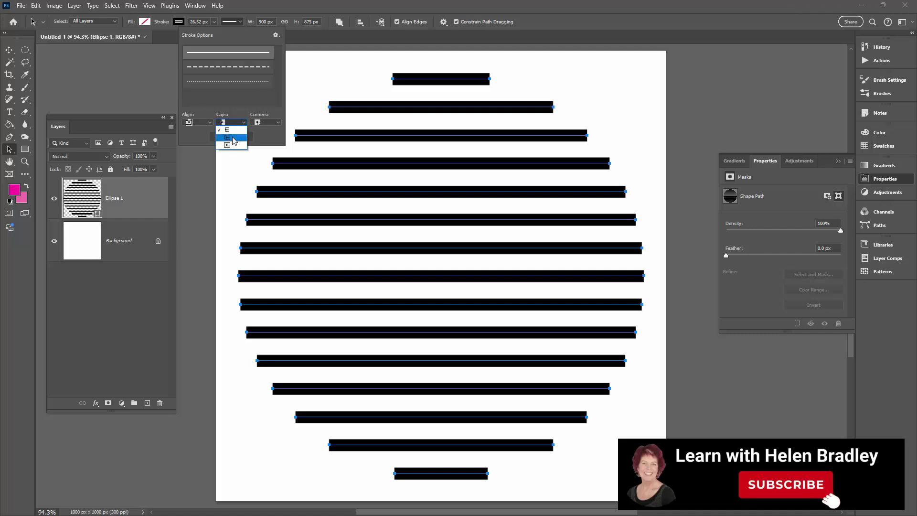
left_click(229, 136)
left_click(316, 73)
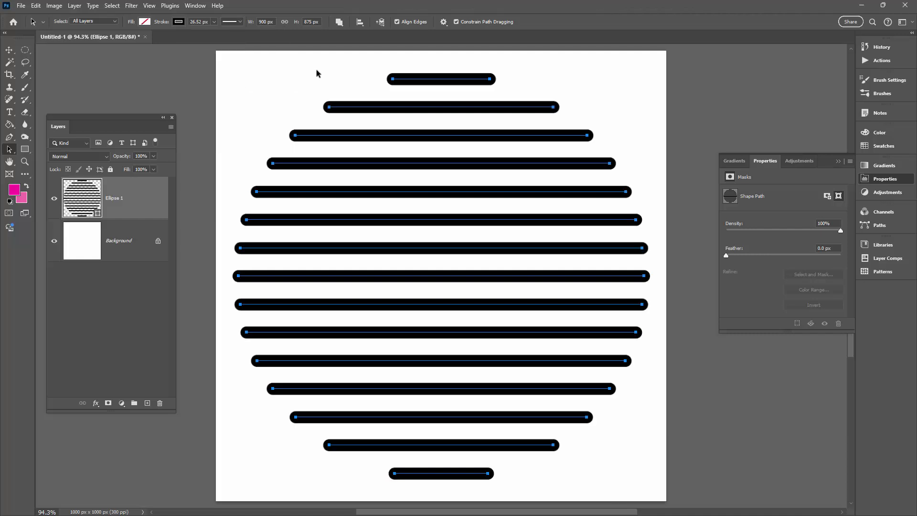
left_click(702, 263)
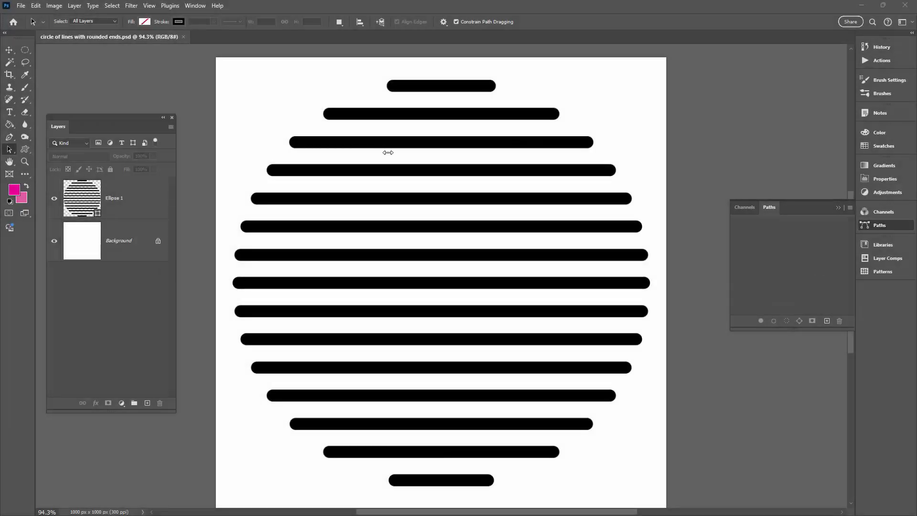
Try a custom warp on the Ellipse 1 lines, bending the upper edge down on its left half and up on its right, and cancel it.
left_click(126, 197)
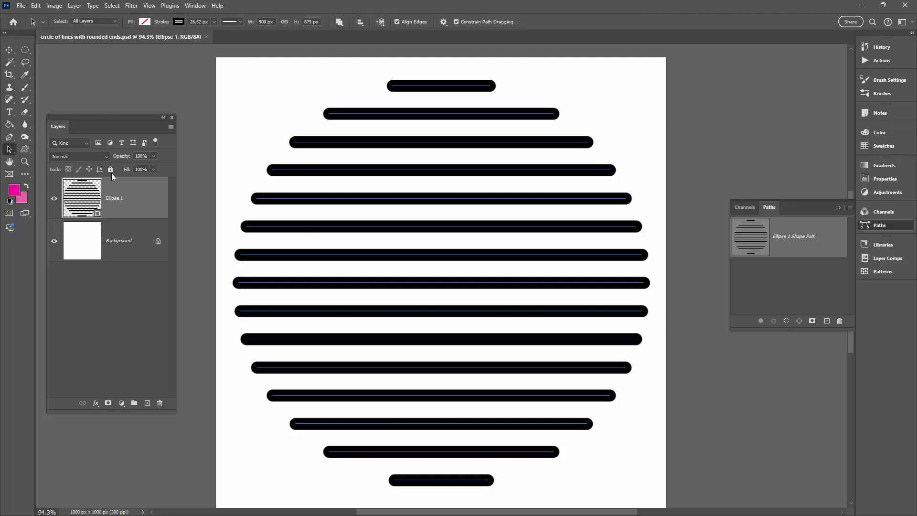
left_click(36, 6)
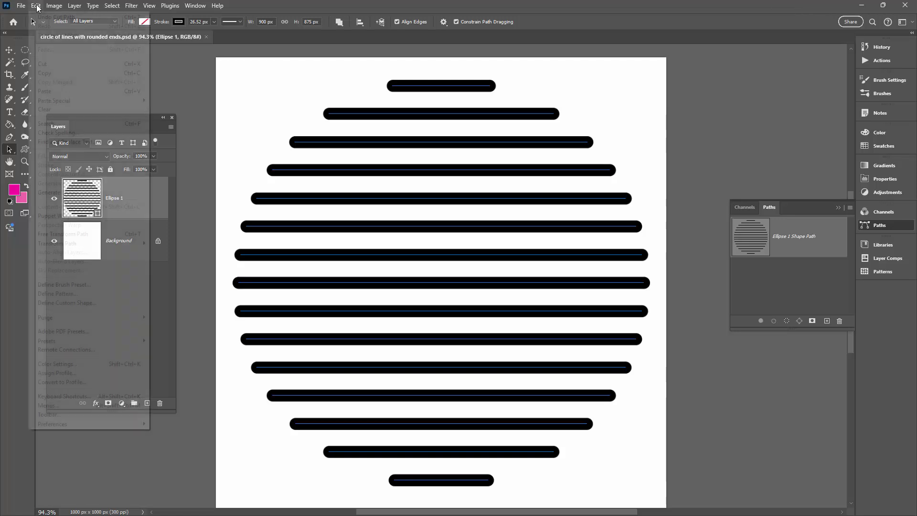
mouse_move(89, 244)
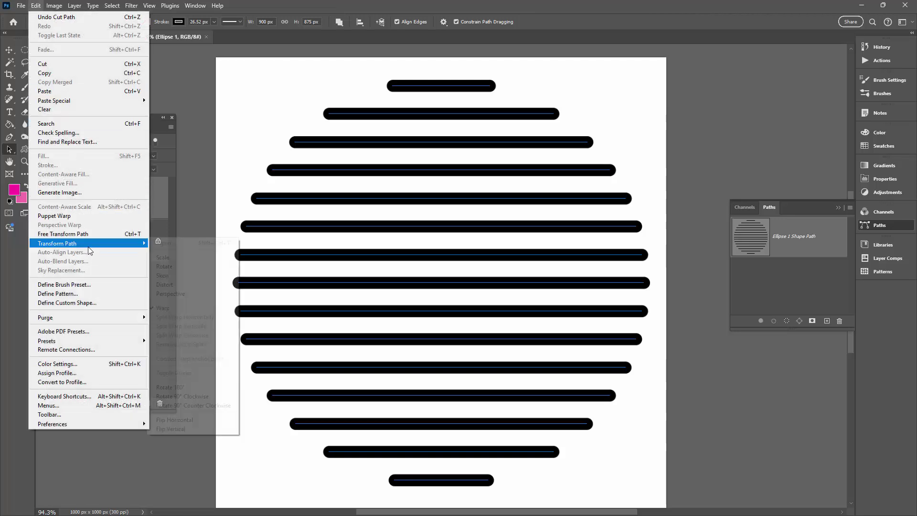
left_click(199, 308)
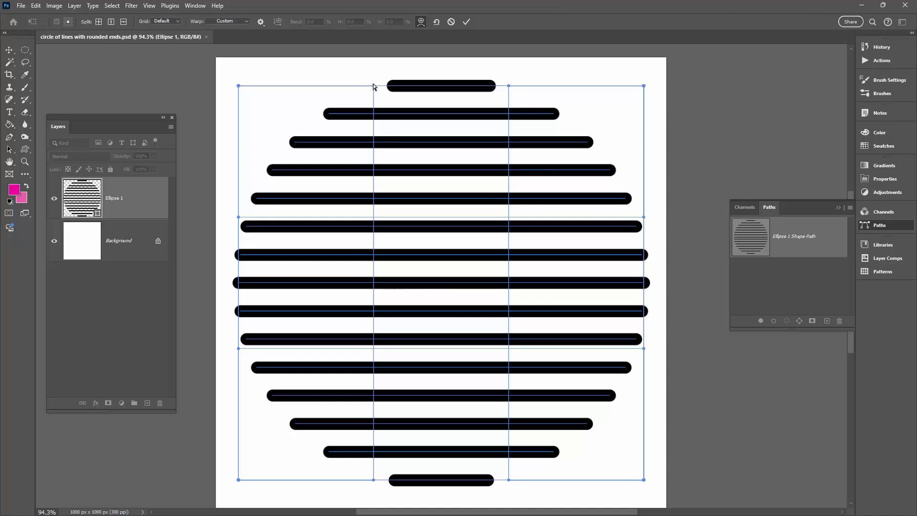
left_click_drag(373, 87, 371, 142)
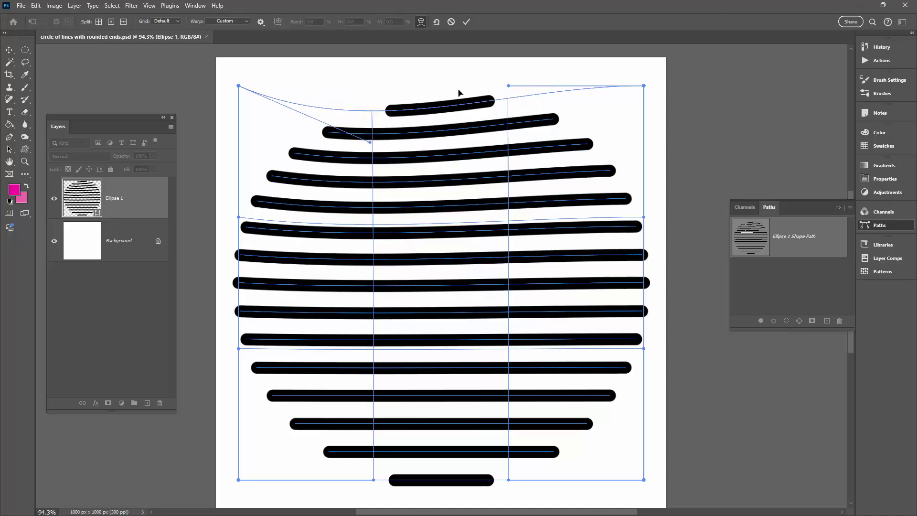
left_click_drag(512, 88, 501, 41)
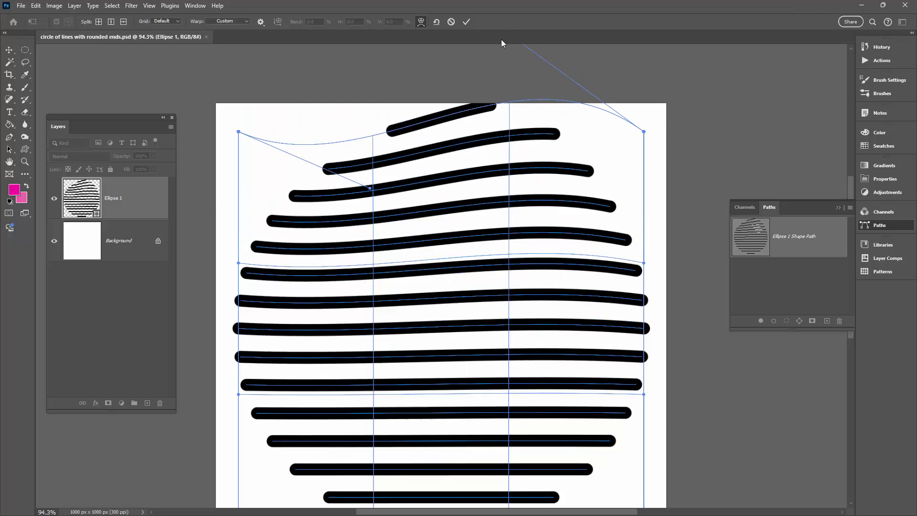
left_click(451, 22)
scroll(372, 70, "down", 1)
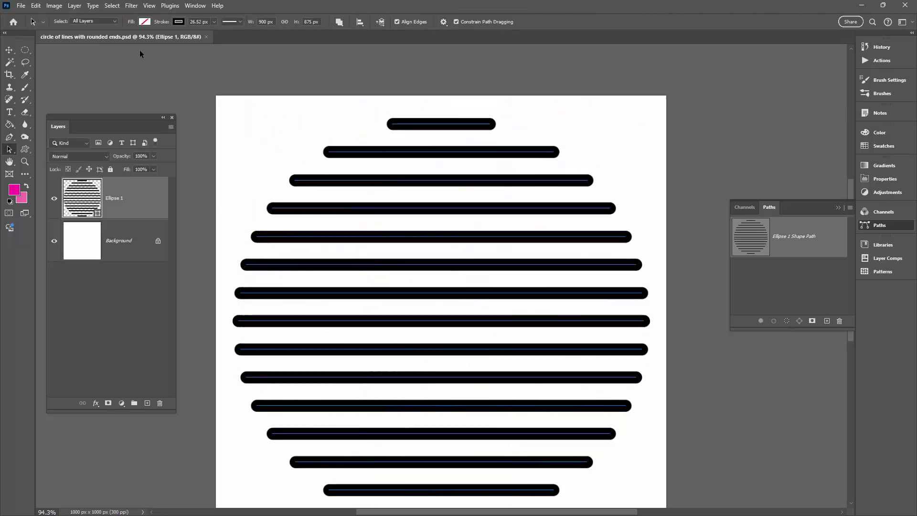
Try warping the lines with the Flag style at an 8% bend, and undo the applied warp.
left_click(36, 6)
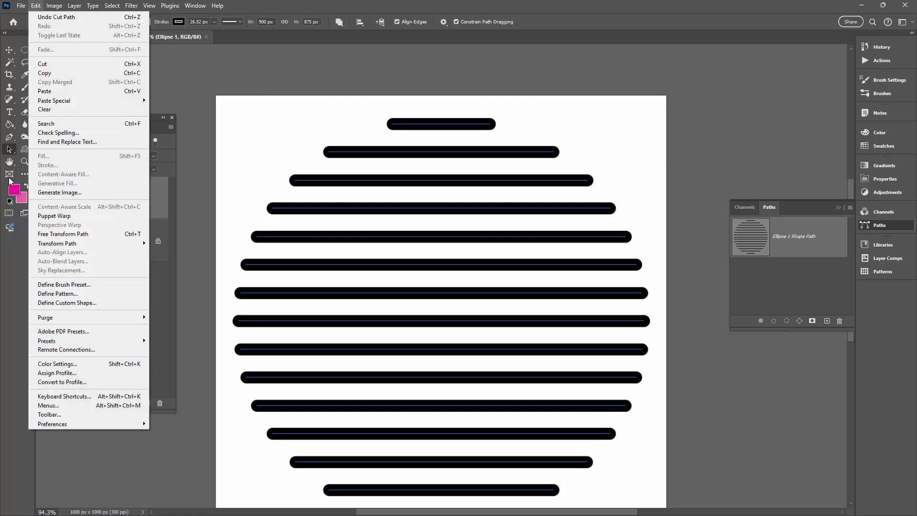
mouse_move(72, 242)
left_click(168, 308)
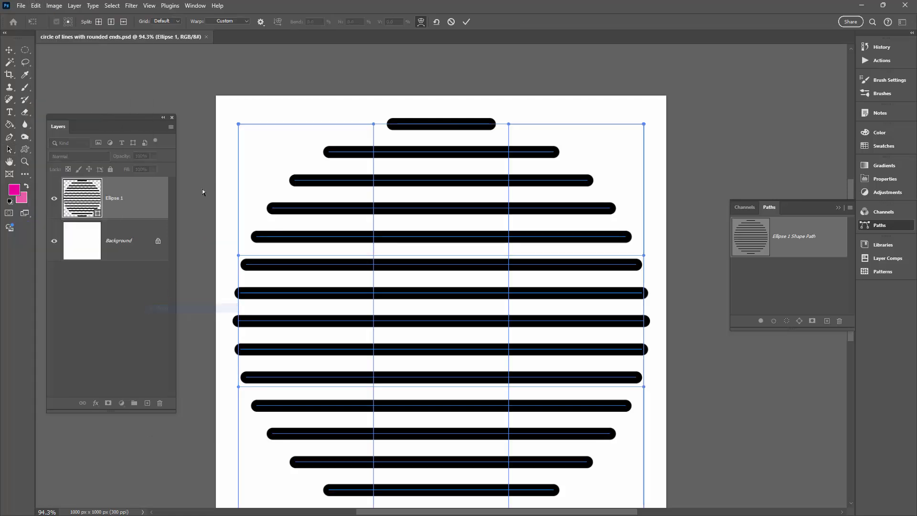
scroll(331, 50, "down", 2)
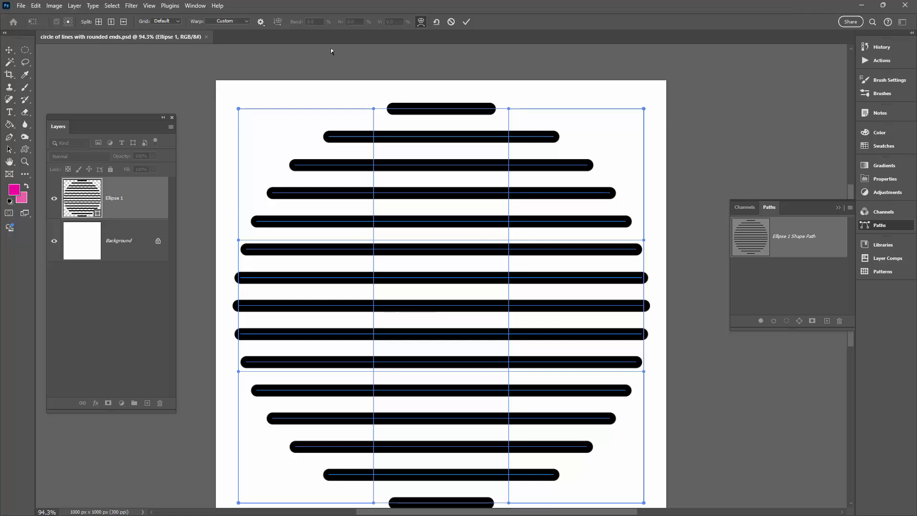
left_click(236, 21)
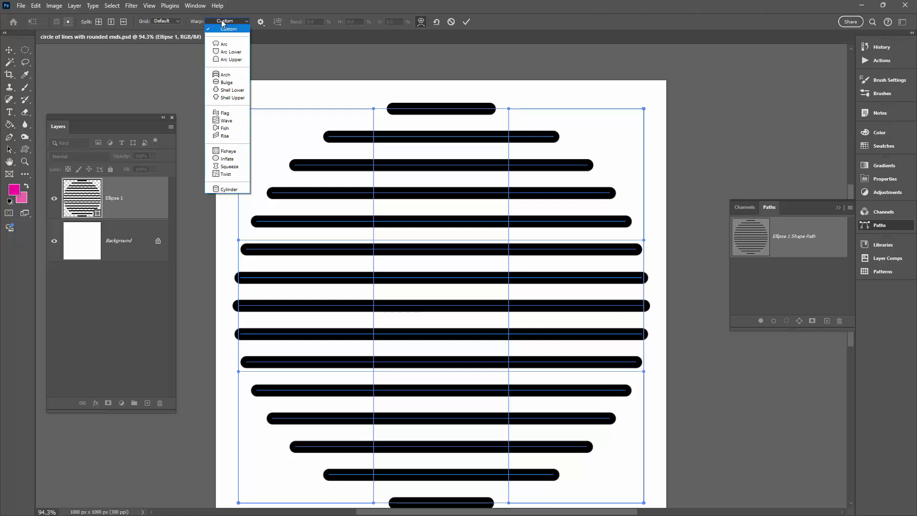
left_click(225, 113)
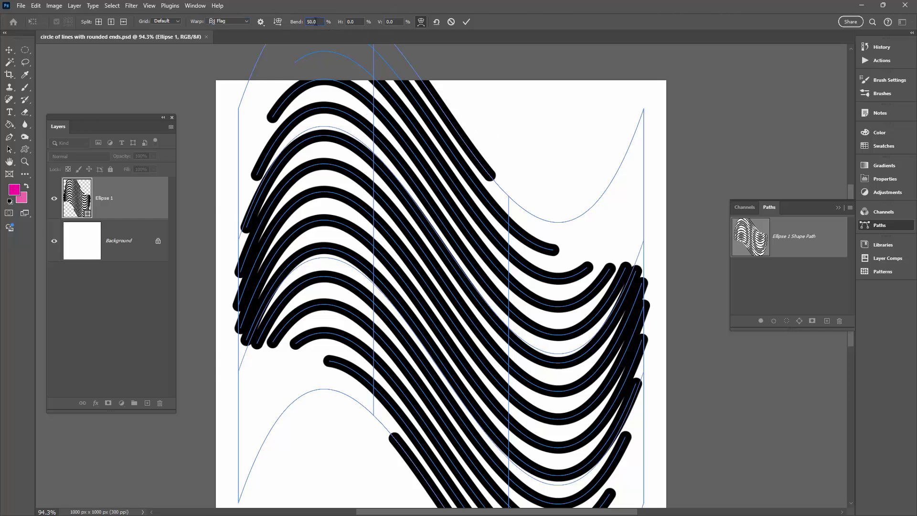
left_click(296, 22)
type("8")
key("Tab")
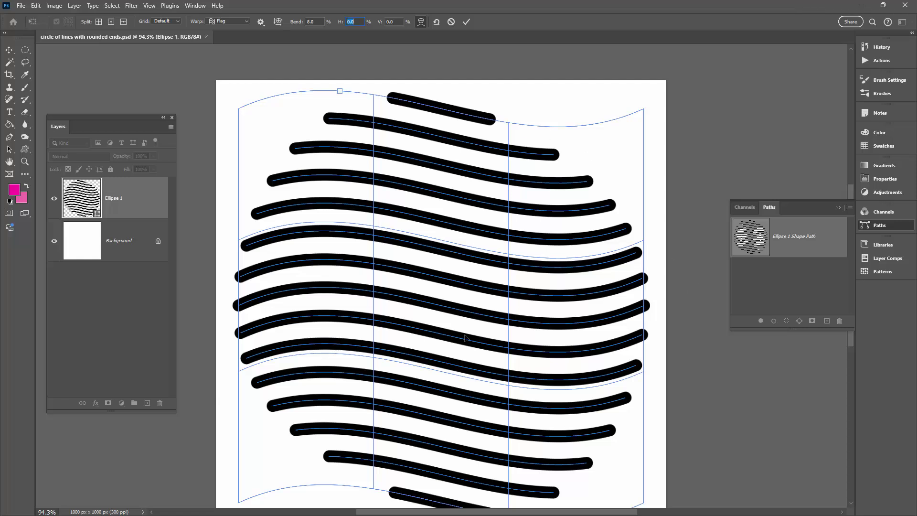
left_click(467, 22)
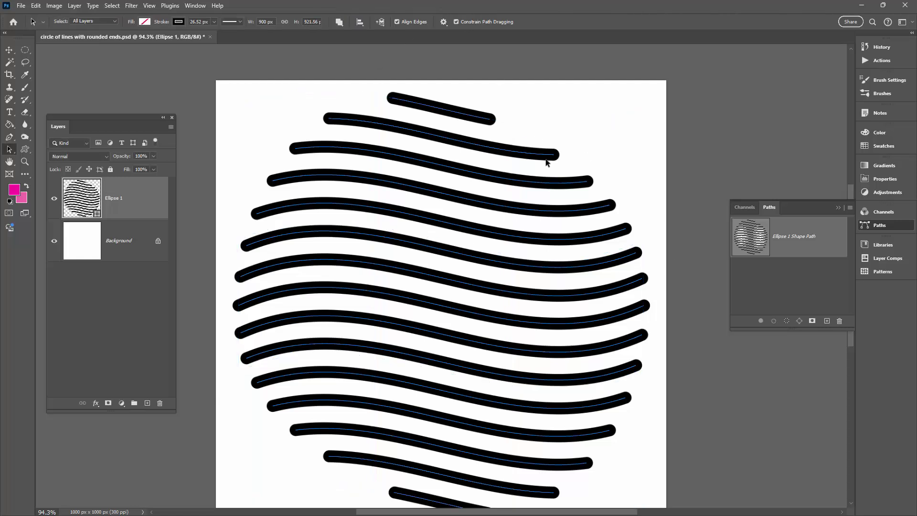
scroll(563, 263, "down", 2)
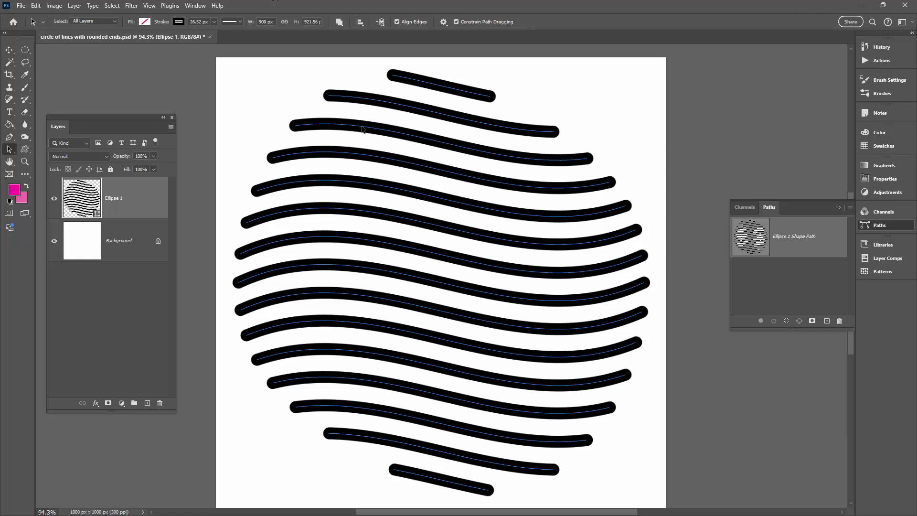
key("ctrl+z")
key("ctrl+z")
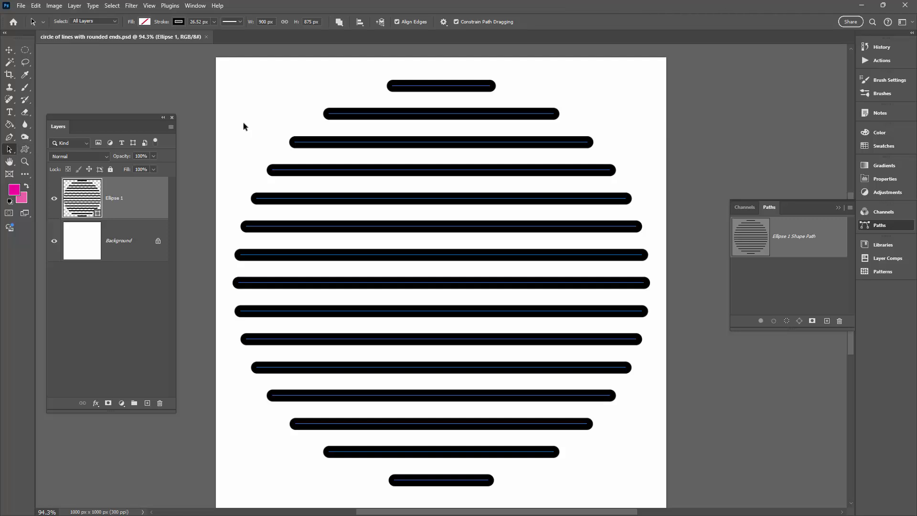
Select all the horizontal lines and change their stroke colour to the recently used teal.
left_click(344, 90)
left_click_drag(420, 92, 424, 92)
left_click(179, 22)
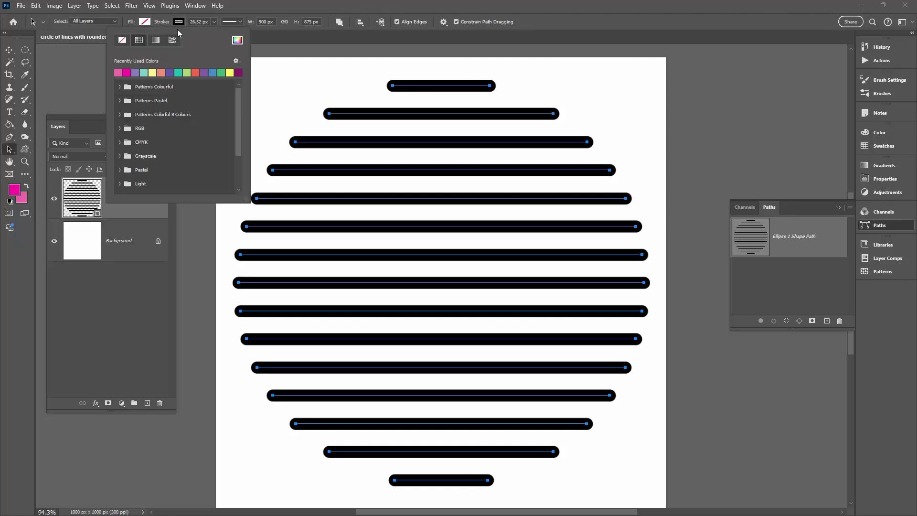
left_click(178, 73)
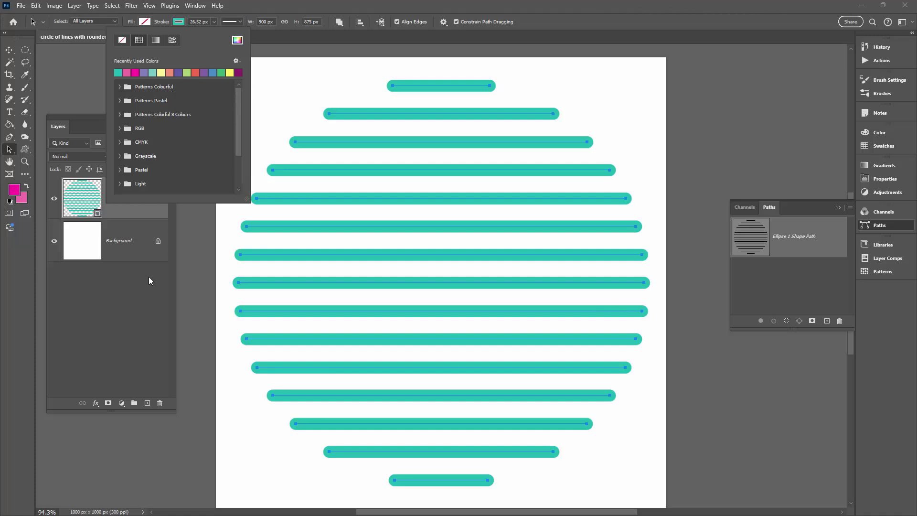
left_click(137, 283)
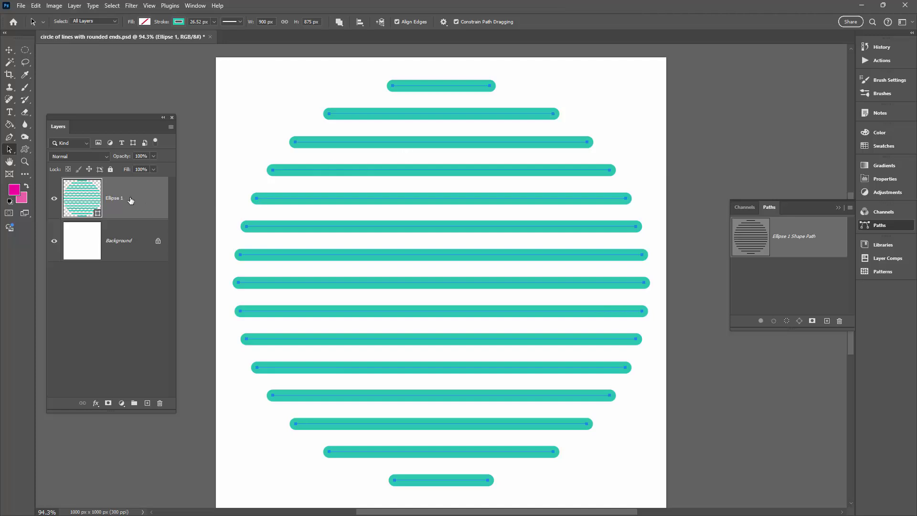
Duplicate the Ellipse 1 layer and set the copy's stroke colour to the recently used pink.
left_click_drag(132, 201, 147, 402)
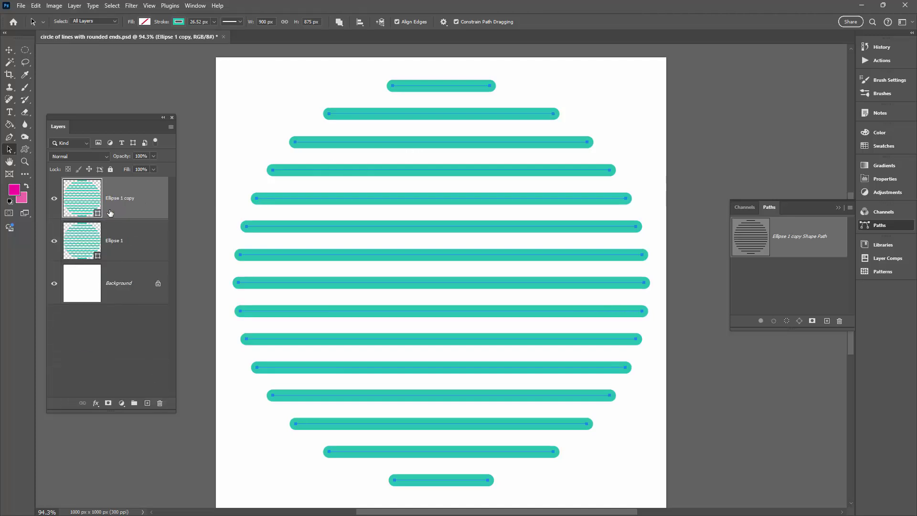
left_click(173, 22)
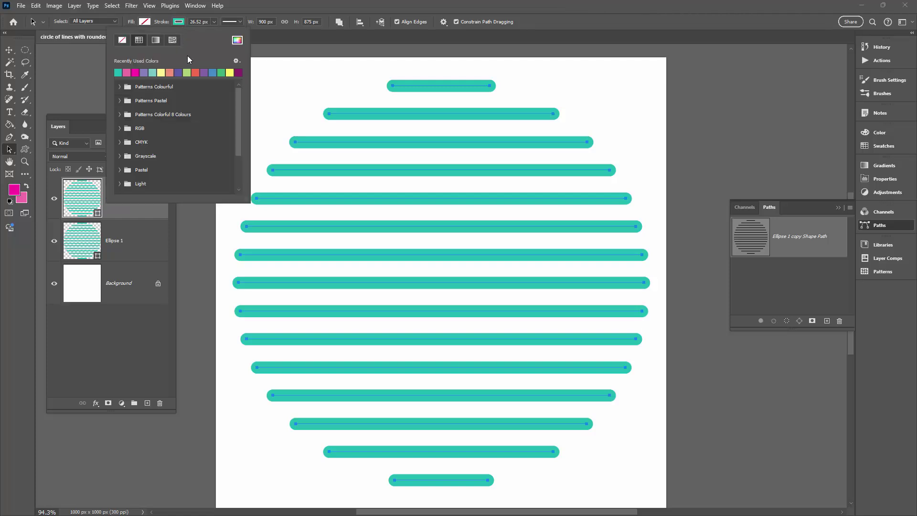
left_click(127, 72)
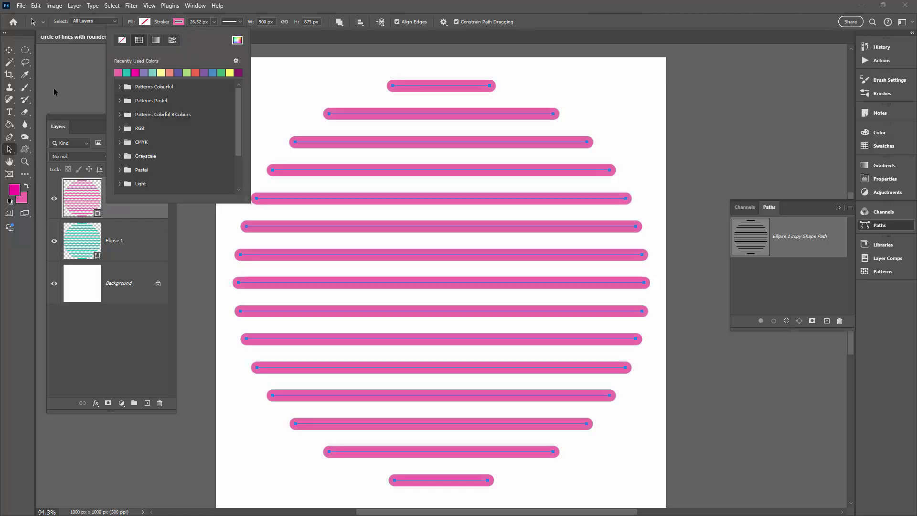
Delete the topmost pink line from the Ellipse 1 copy shape.
left_click(9, 150)
right_click(10, 150)
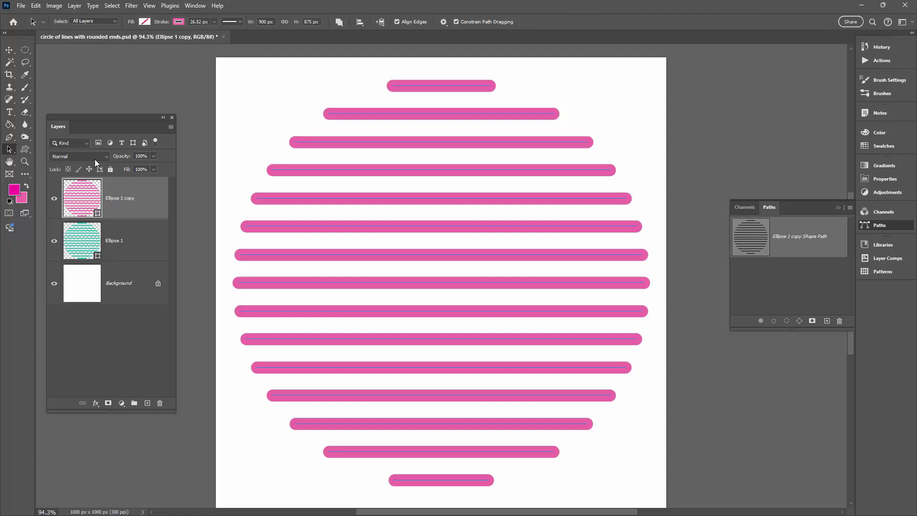
left_click(368, 73)
left_click(415, 86)
key("Delete")
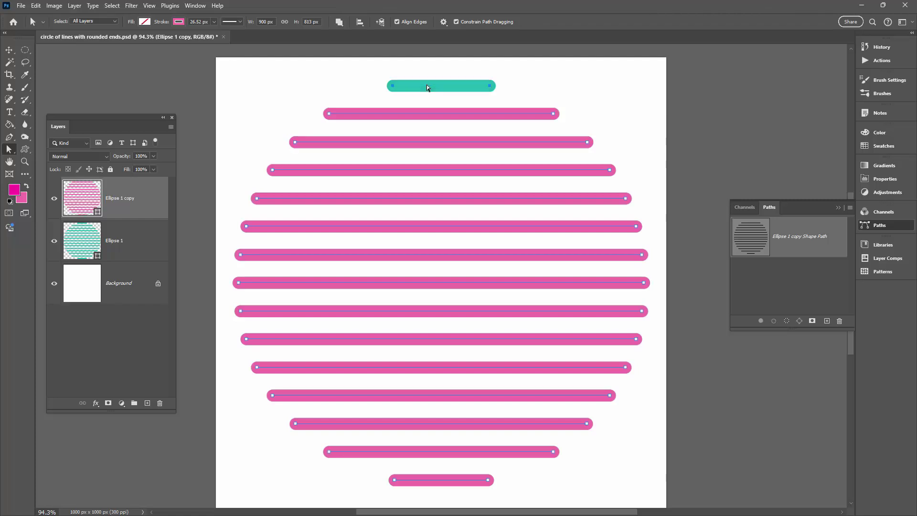
Delete every second remaining pink line in the copy, from the third line down to the bottommost, and deselect the shape.
left_click(274, 111)
left_click(315, 142)
left_click(460, 137)
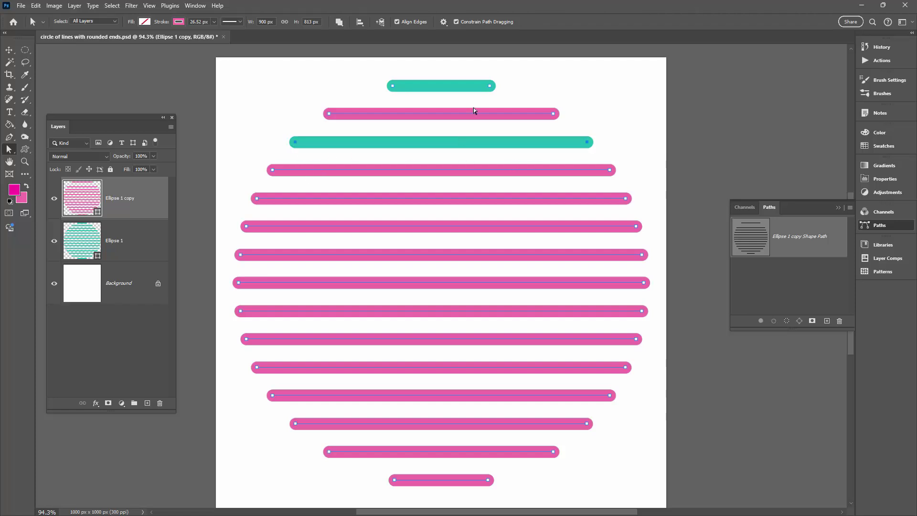
left_click(324, 199)
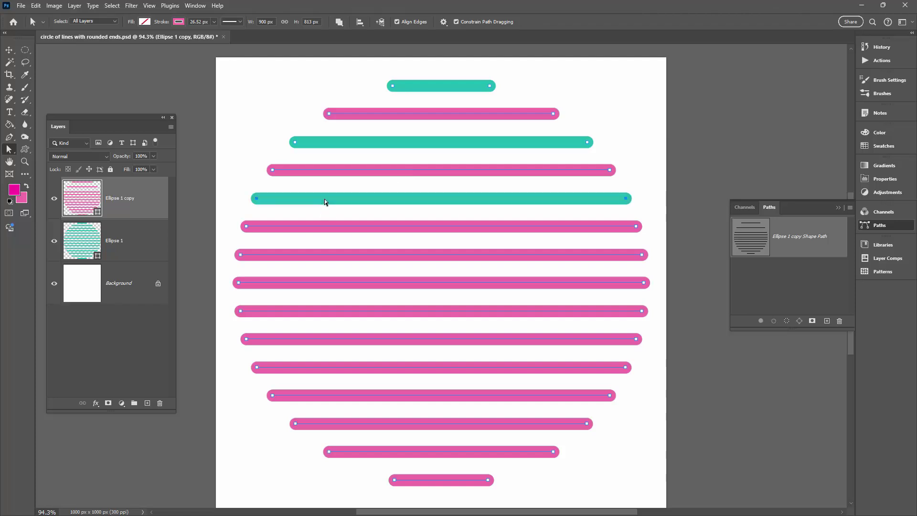
left_click(314, 256)
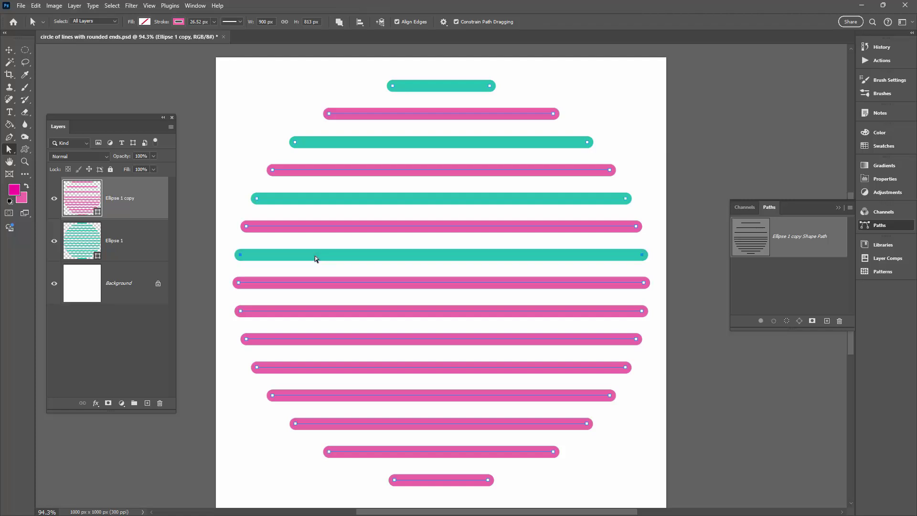
left_click(319, 311)
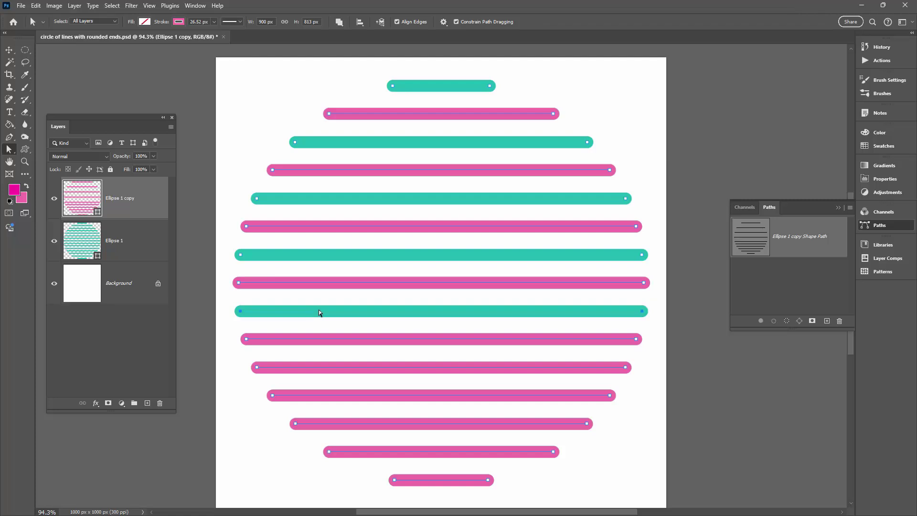
left_click(322, 368)
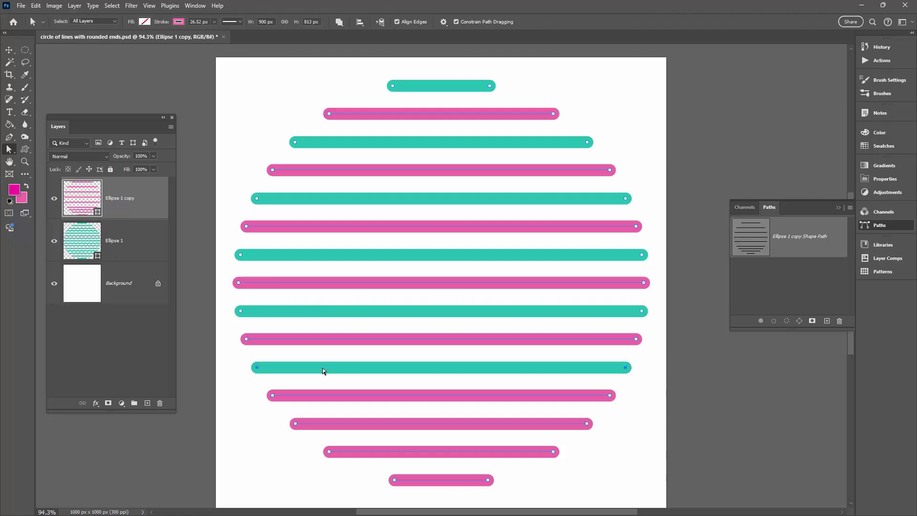
left_click(355, 427)
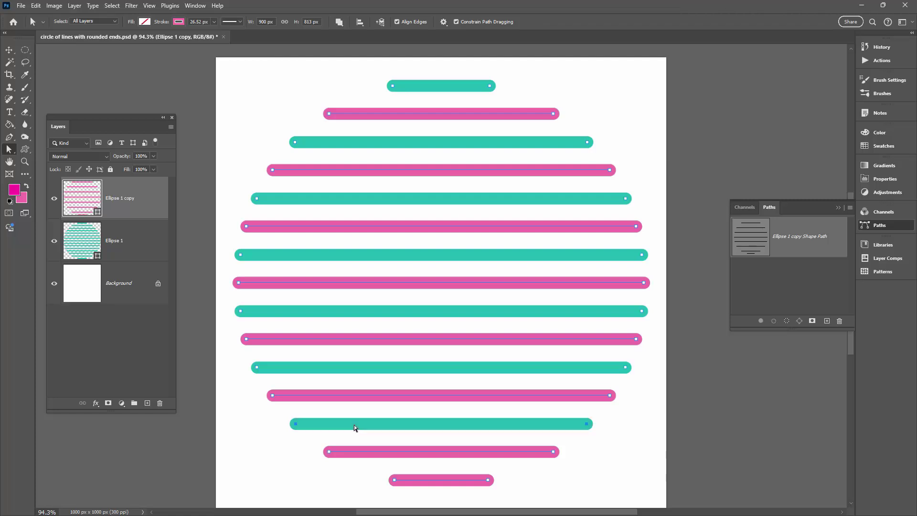
left_click(430, 482)
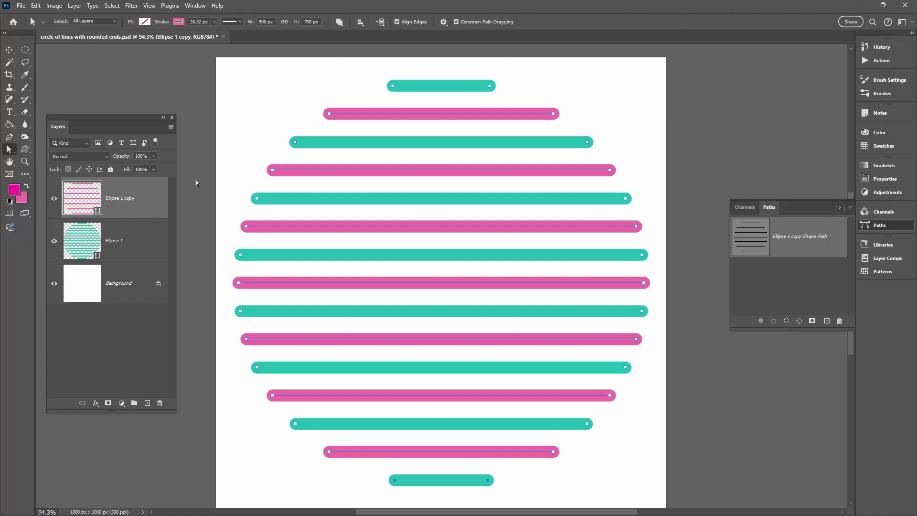
left_click(209, 181)
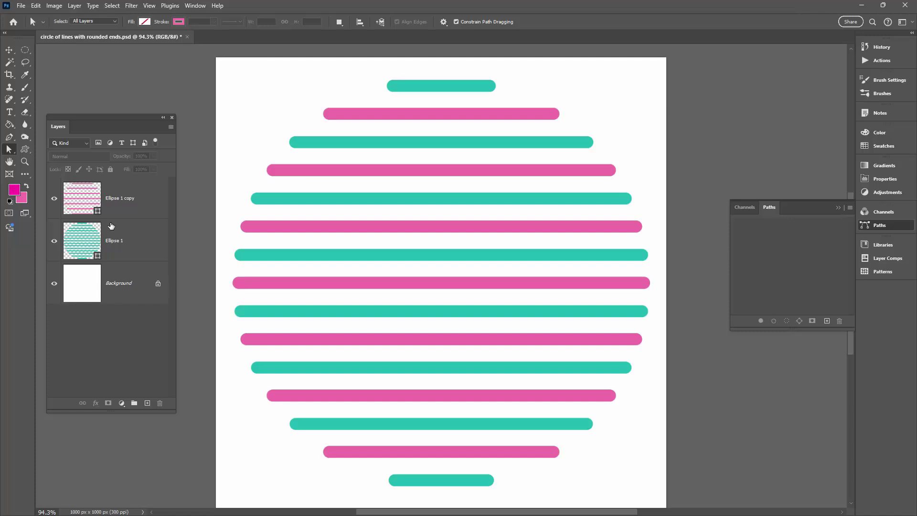